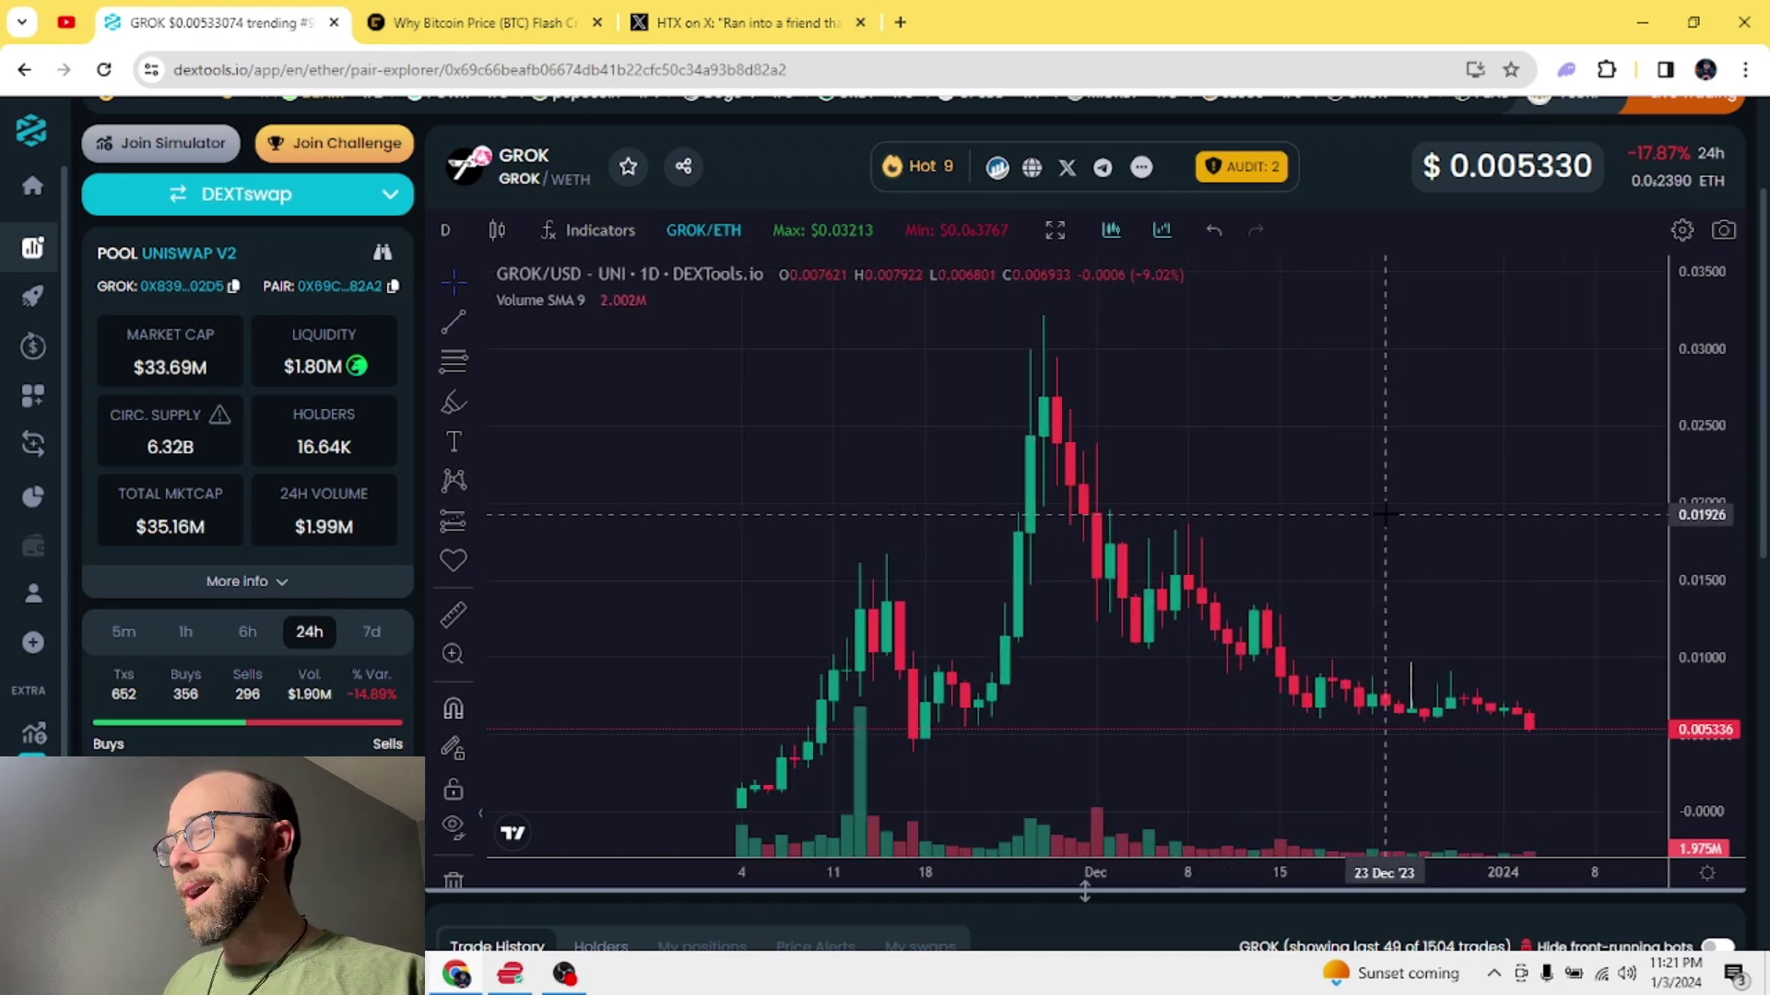
scroll(1383, 515, "up", 2)
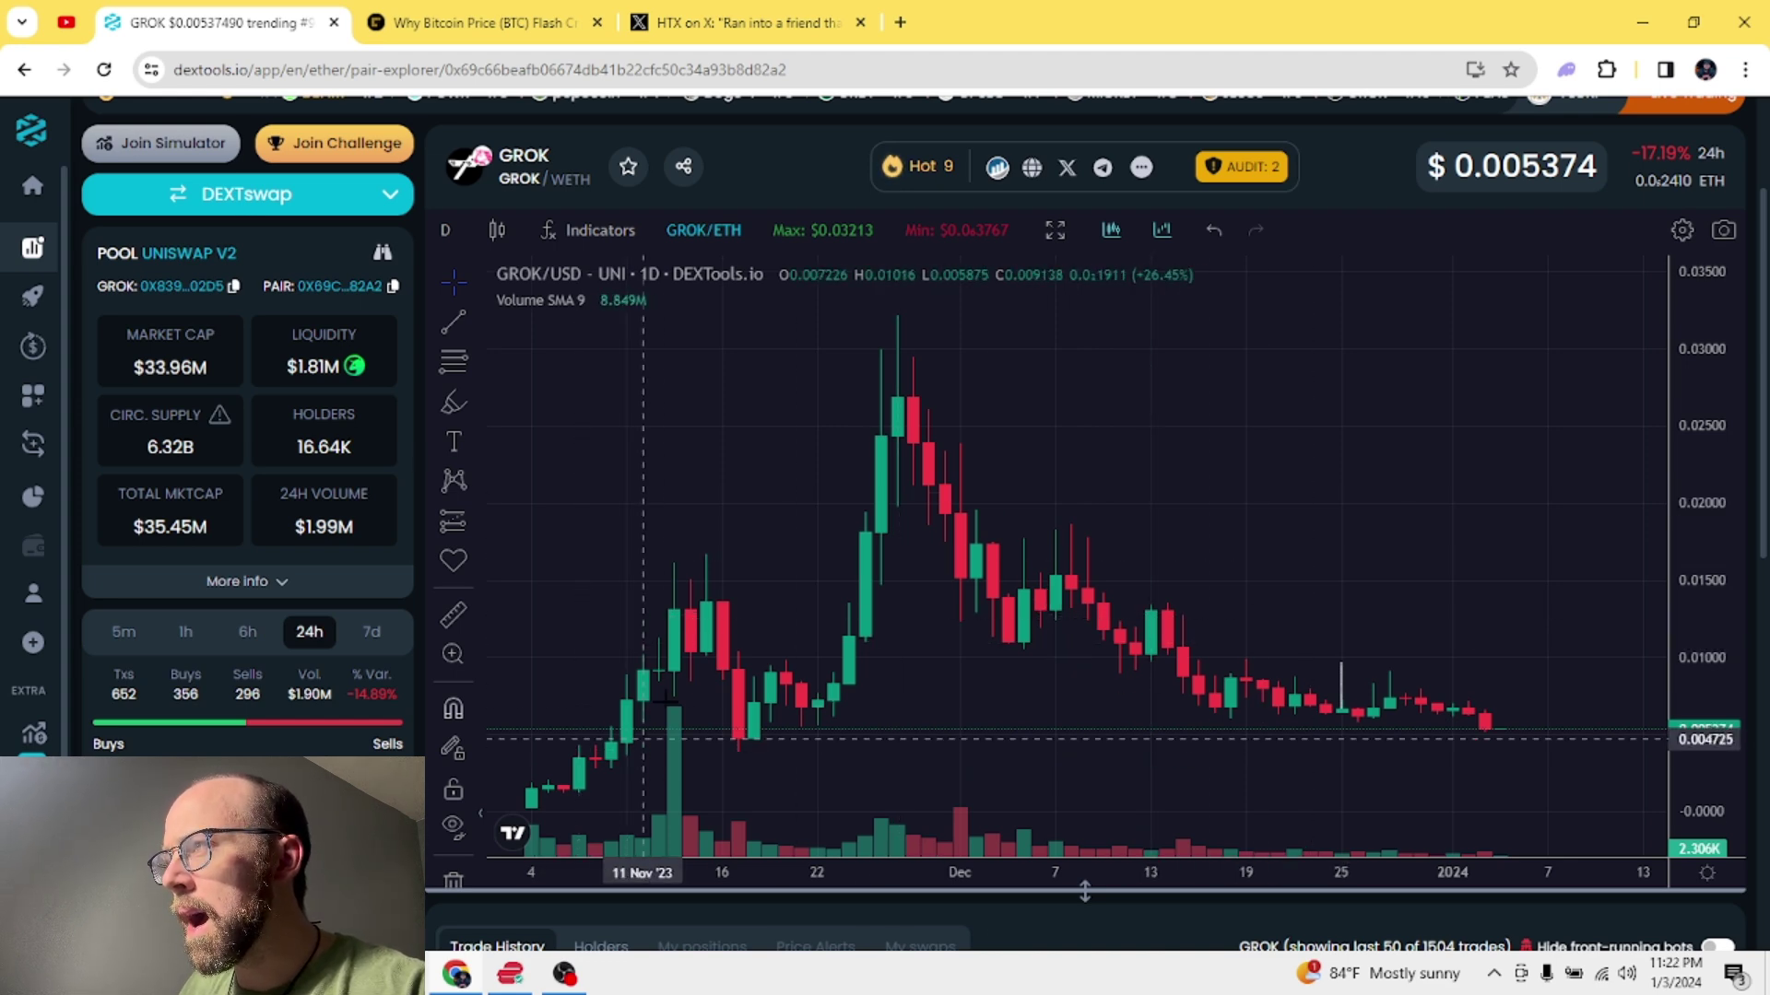
- Measure GROK's roughly 84% fall from the late-November peak to the current price
left_click_drag(710, 586, 853, 587)
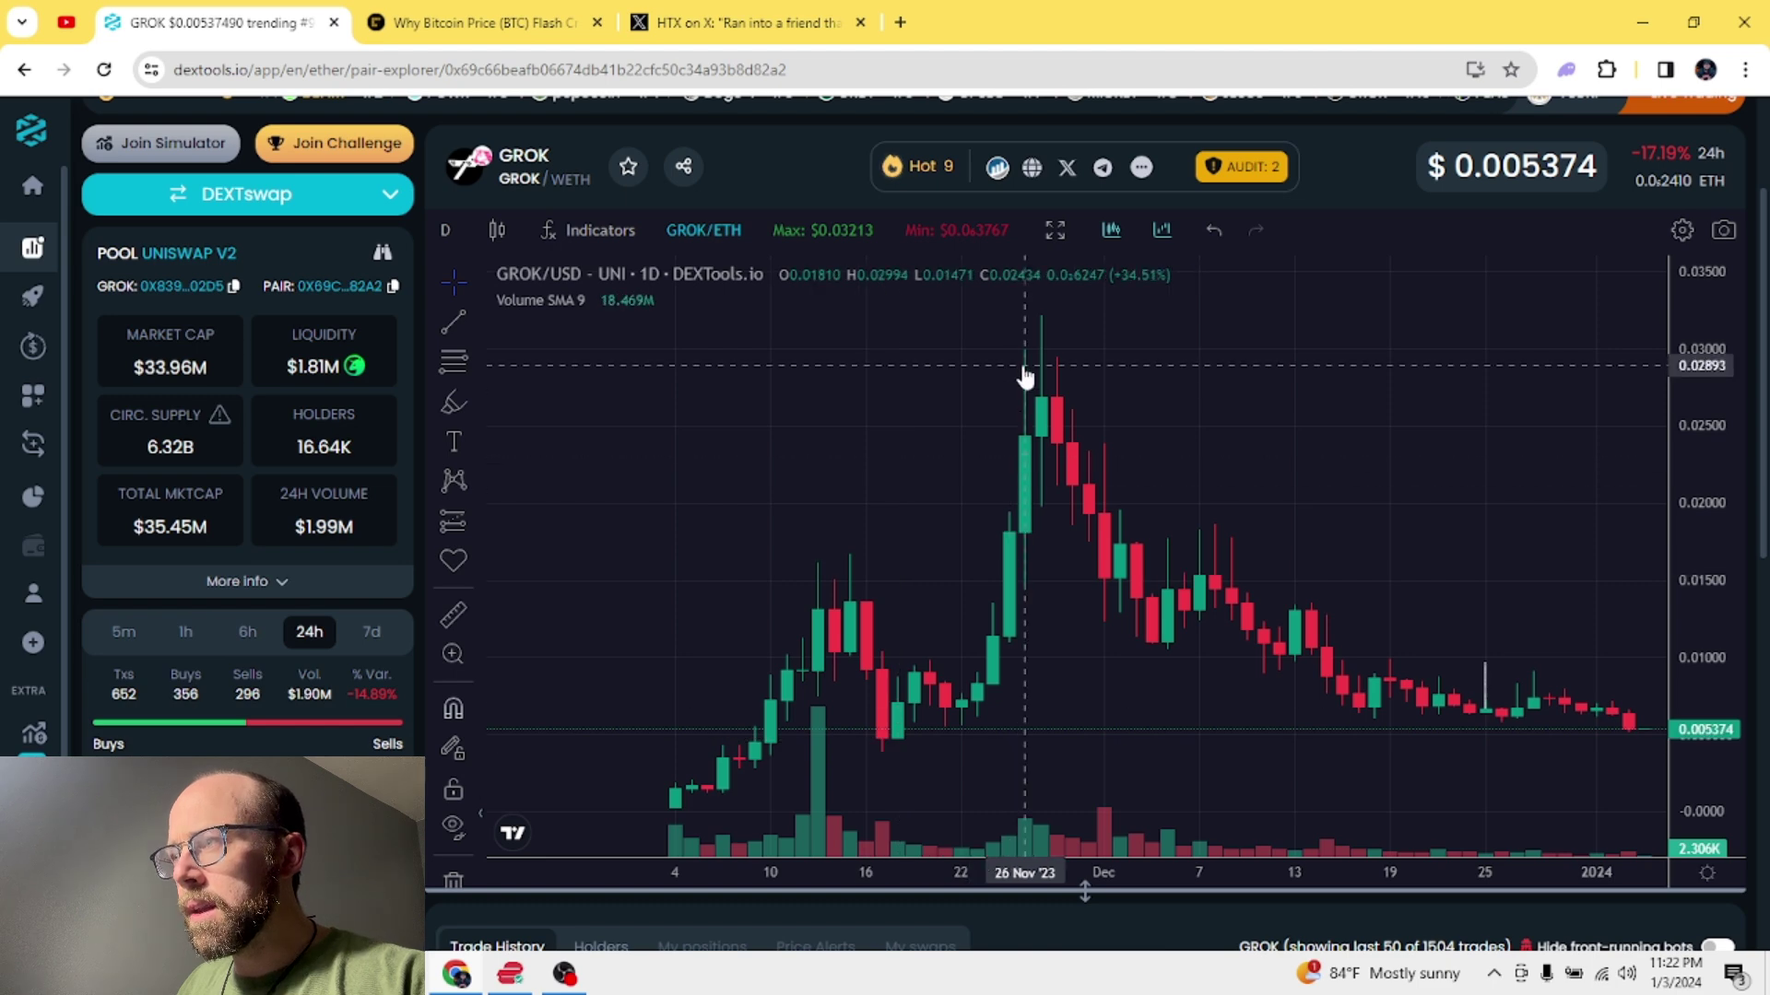
left_click_drag(1057, 457, 646, 494)
left_click(452, 613)
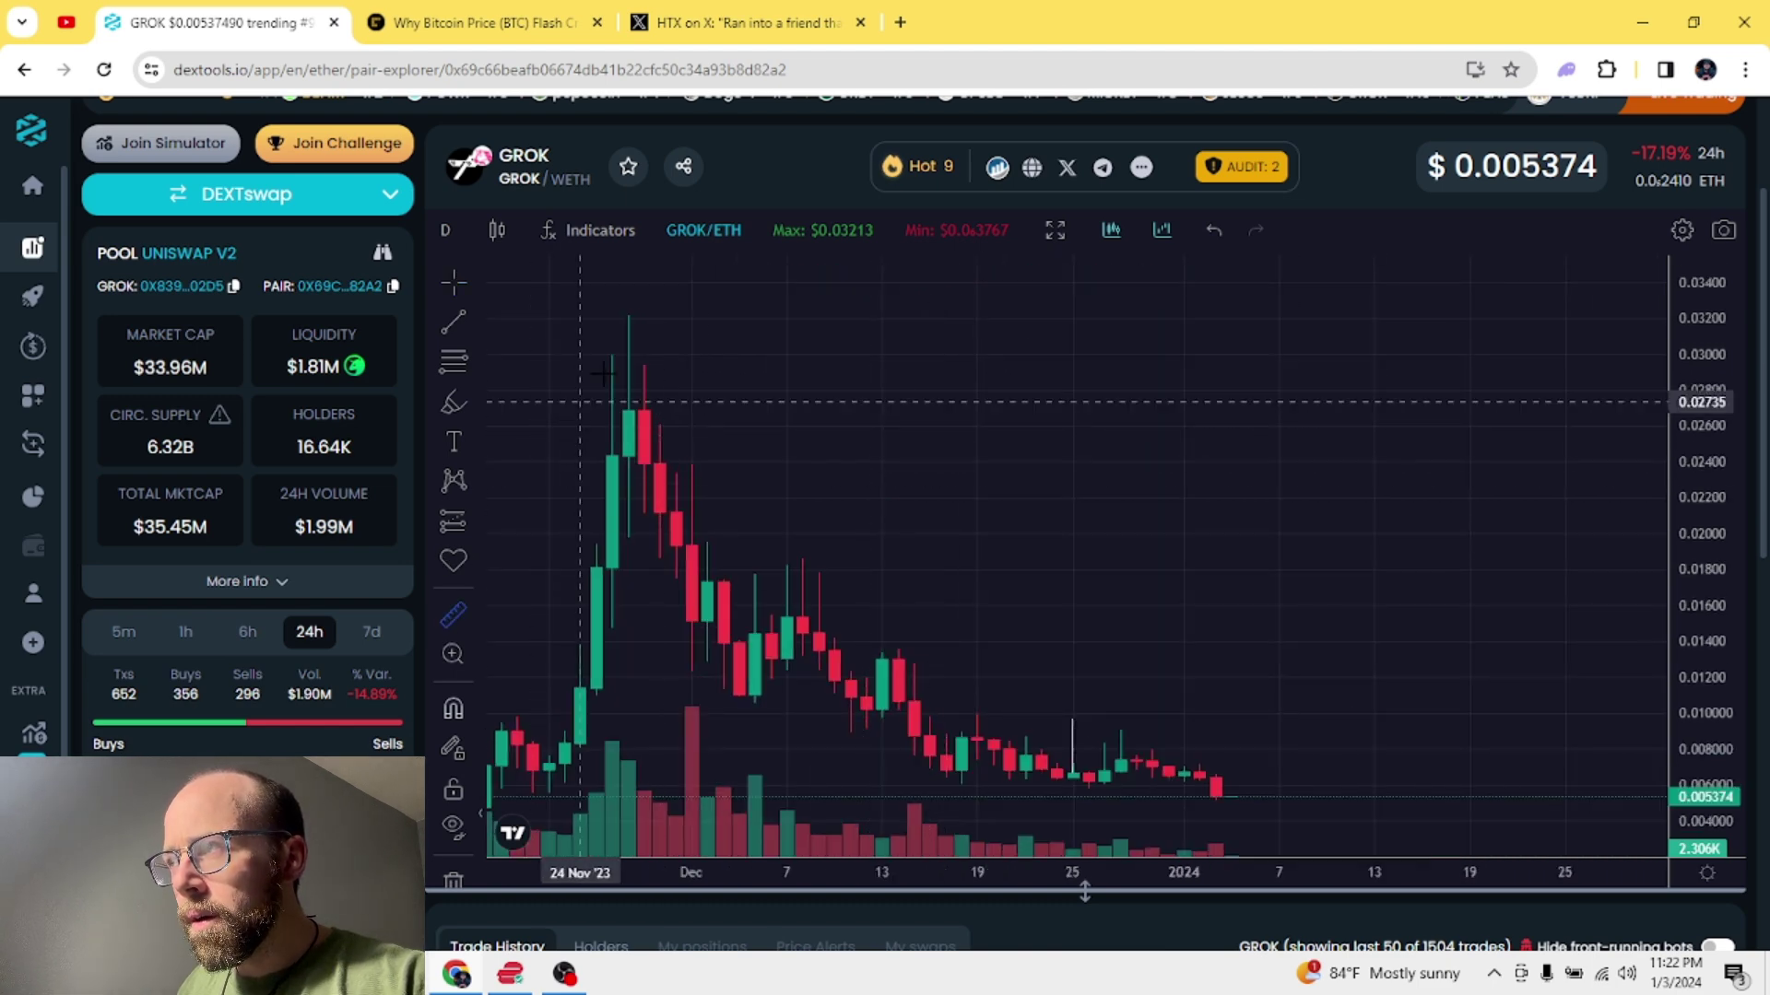
left_click(658, 317)
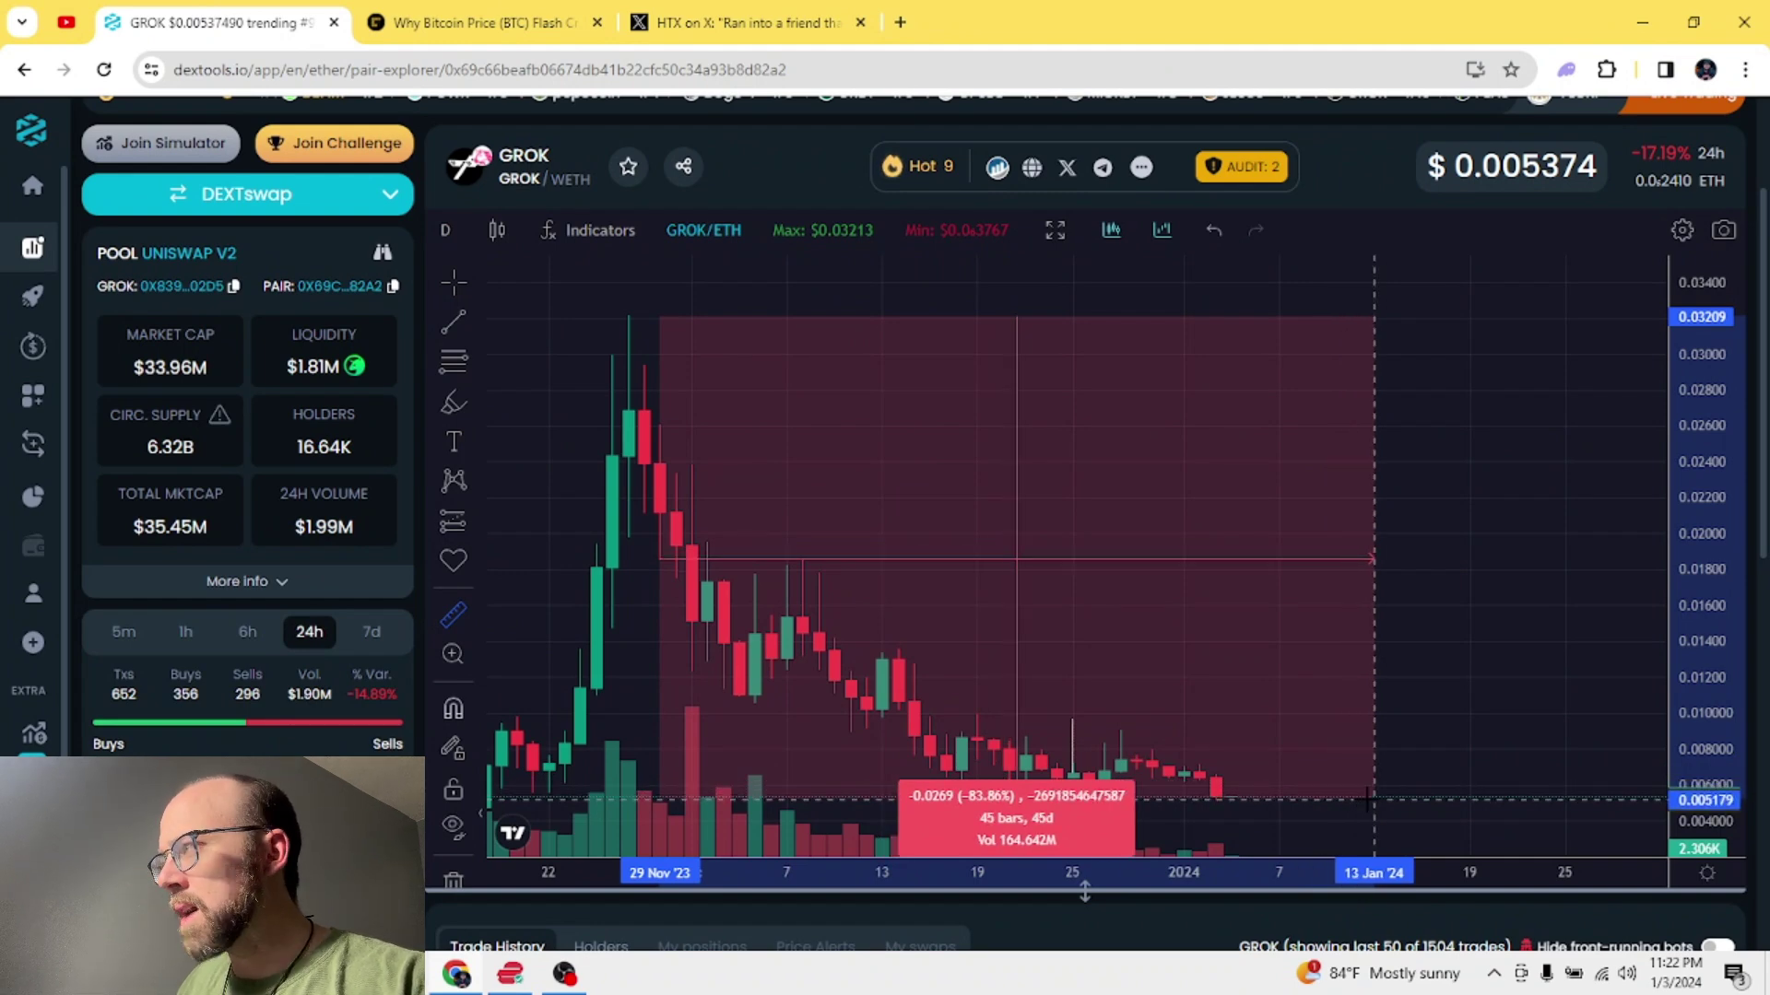
left_click(1177, 517)
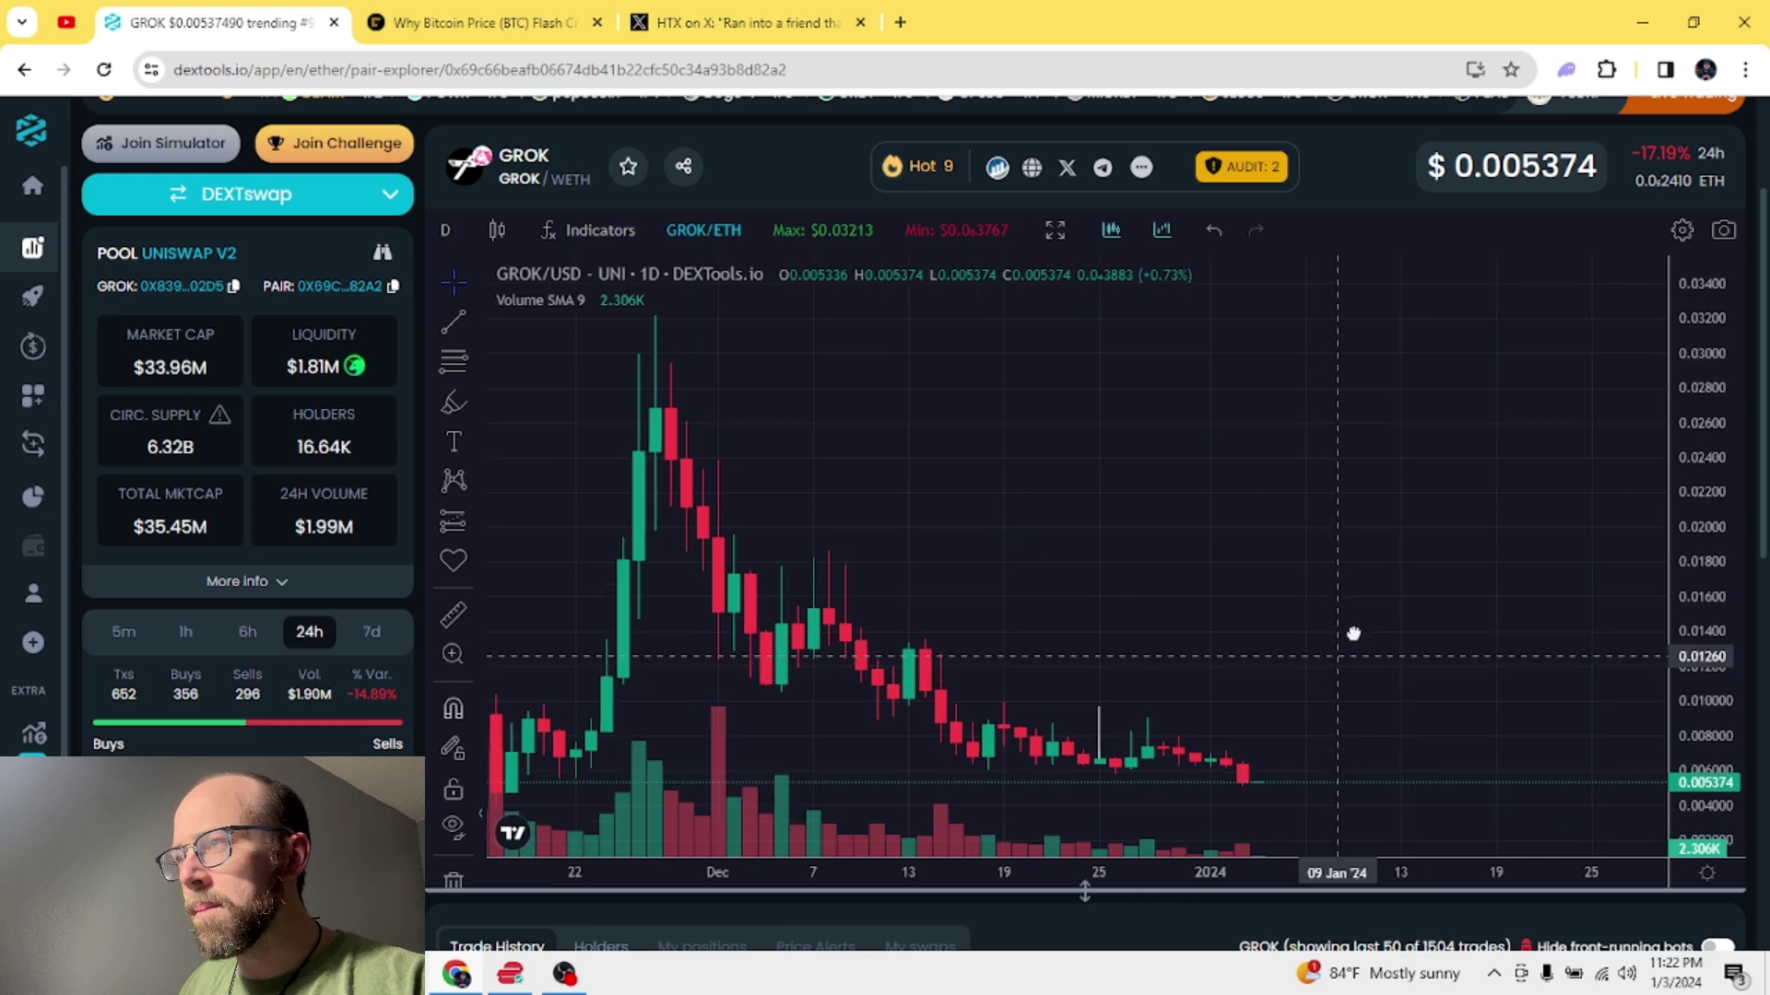
- Frame the December-to-January daily slide from about $0.014 to $0.005374
left_click_drag(1352, 632, 1398, 632)
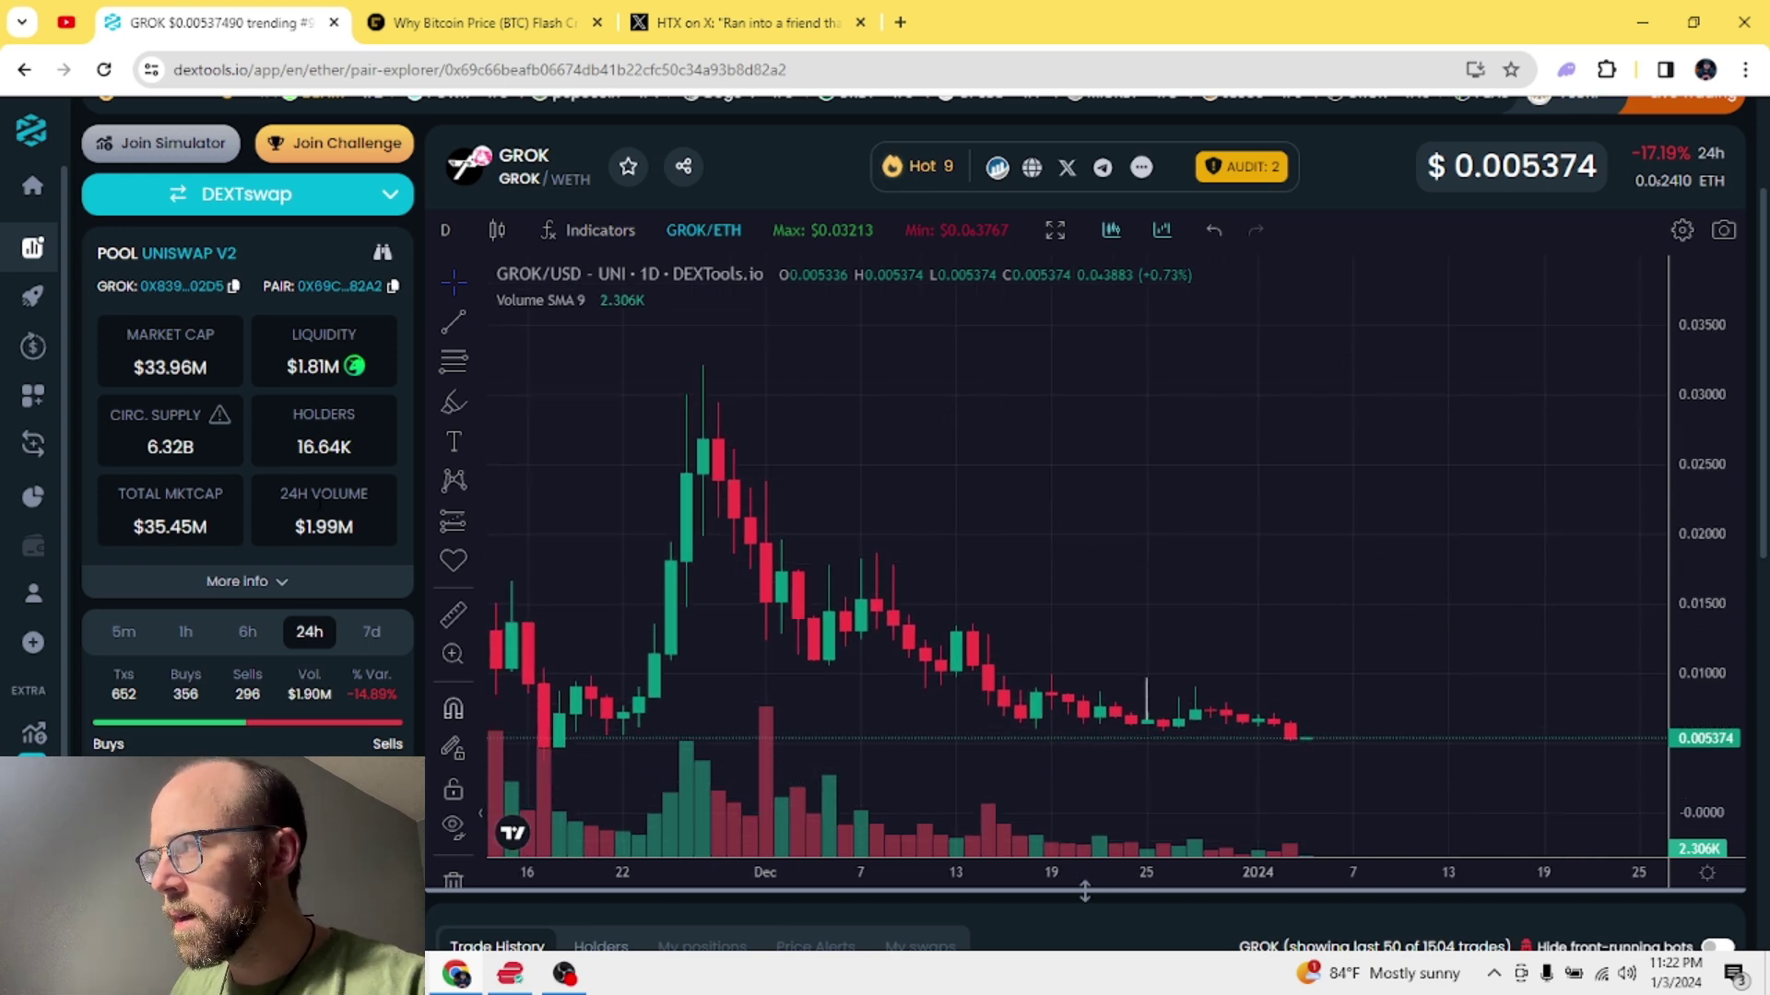
left_click_drag(988, 493, 1146, 483)
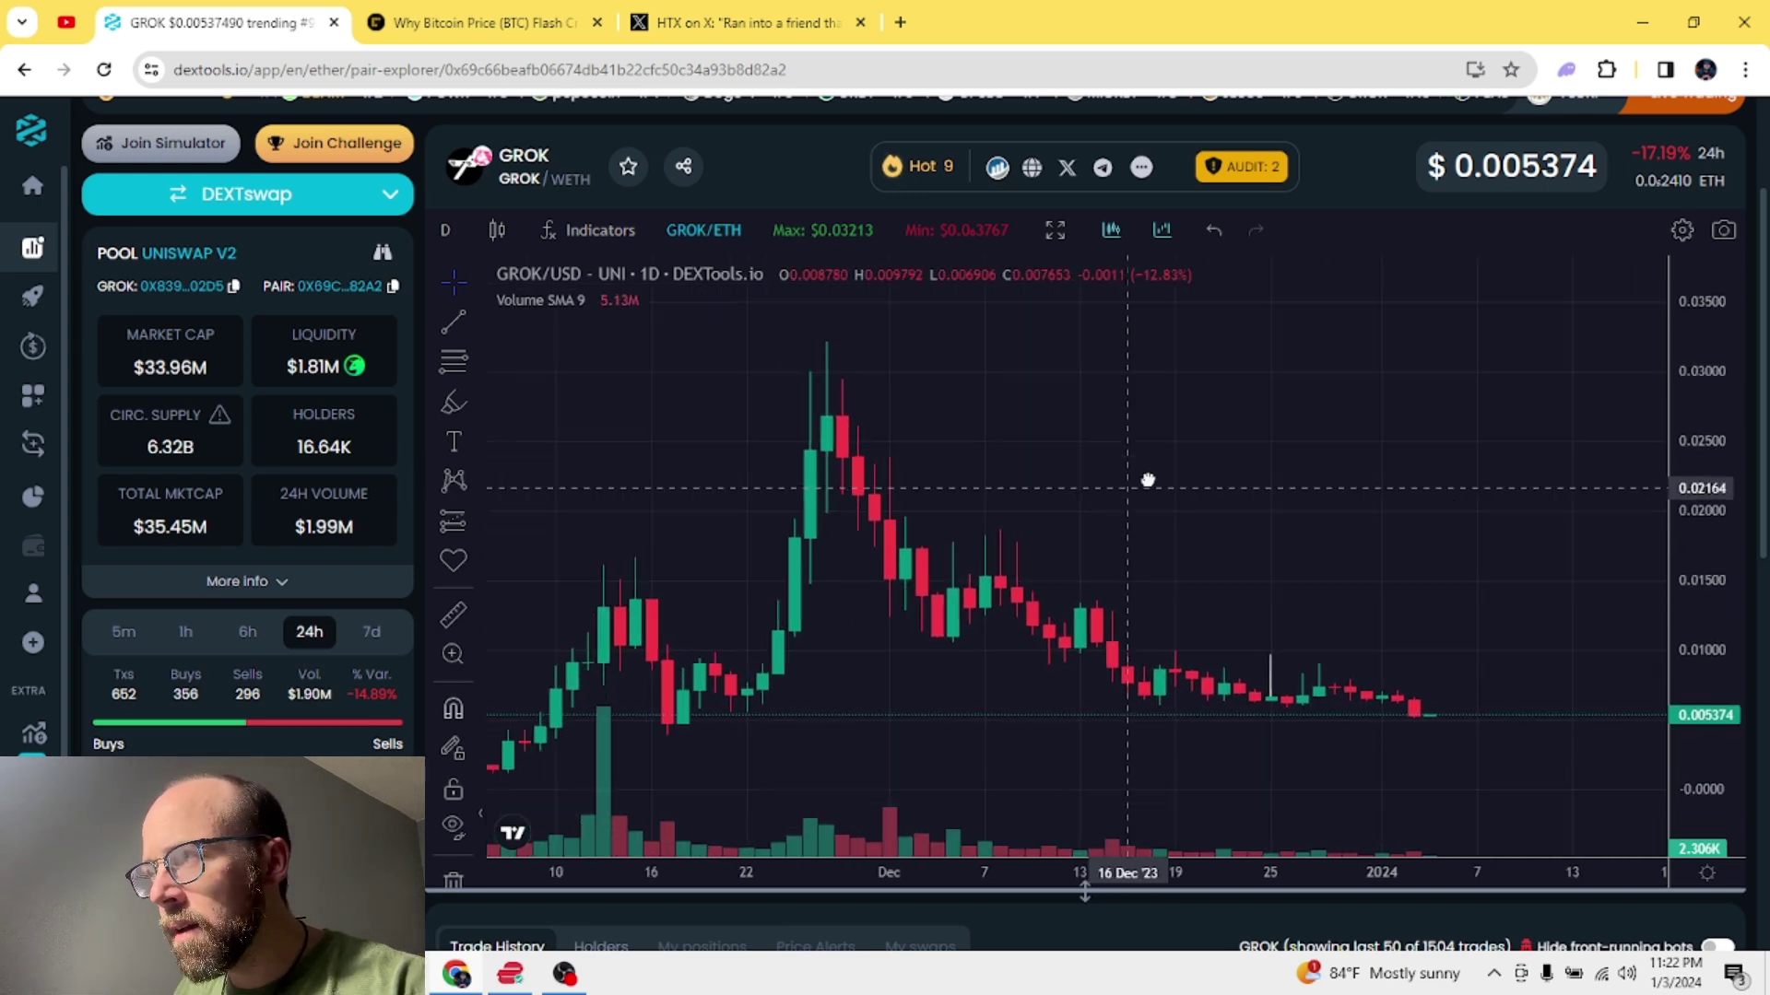
left_click(446, 229)
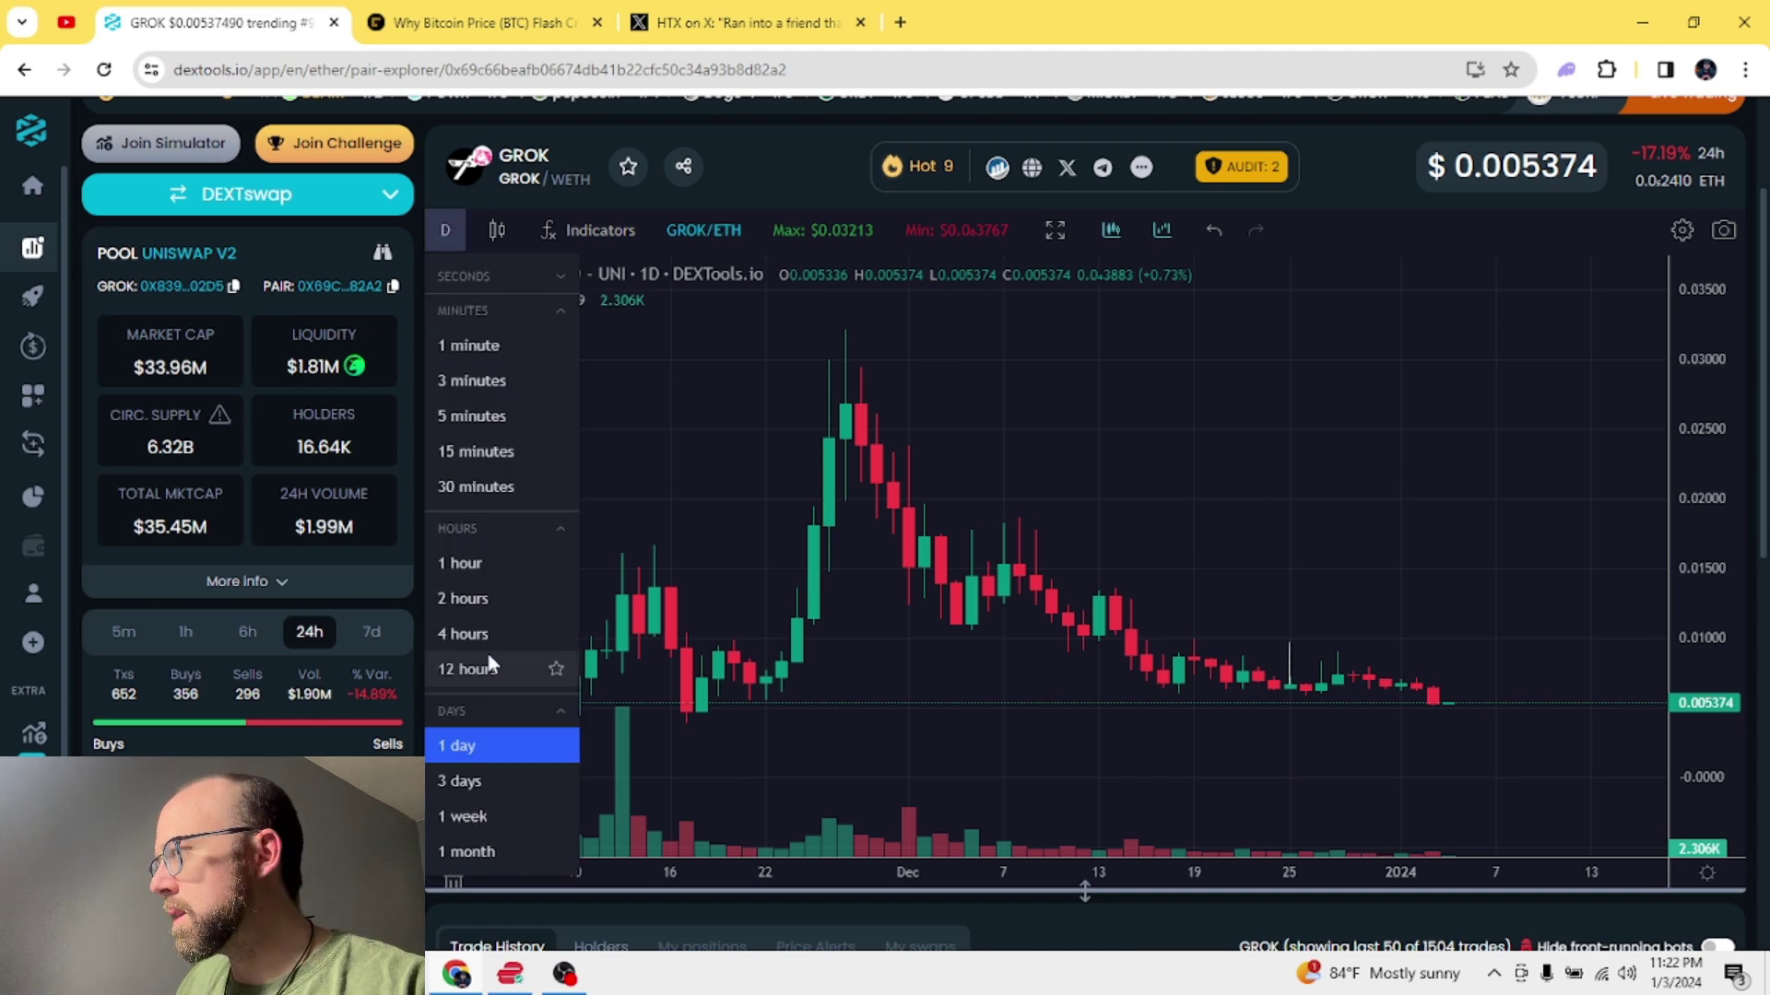
scroll(1107, 650, "up", 2)
scroll(1717, 648, "up", 4)
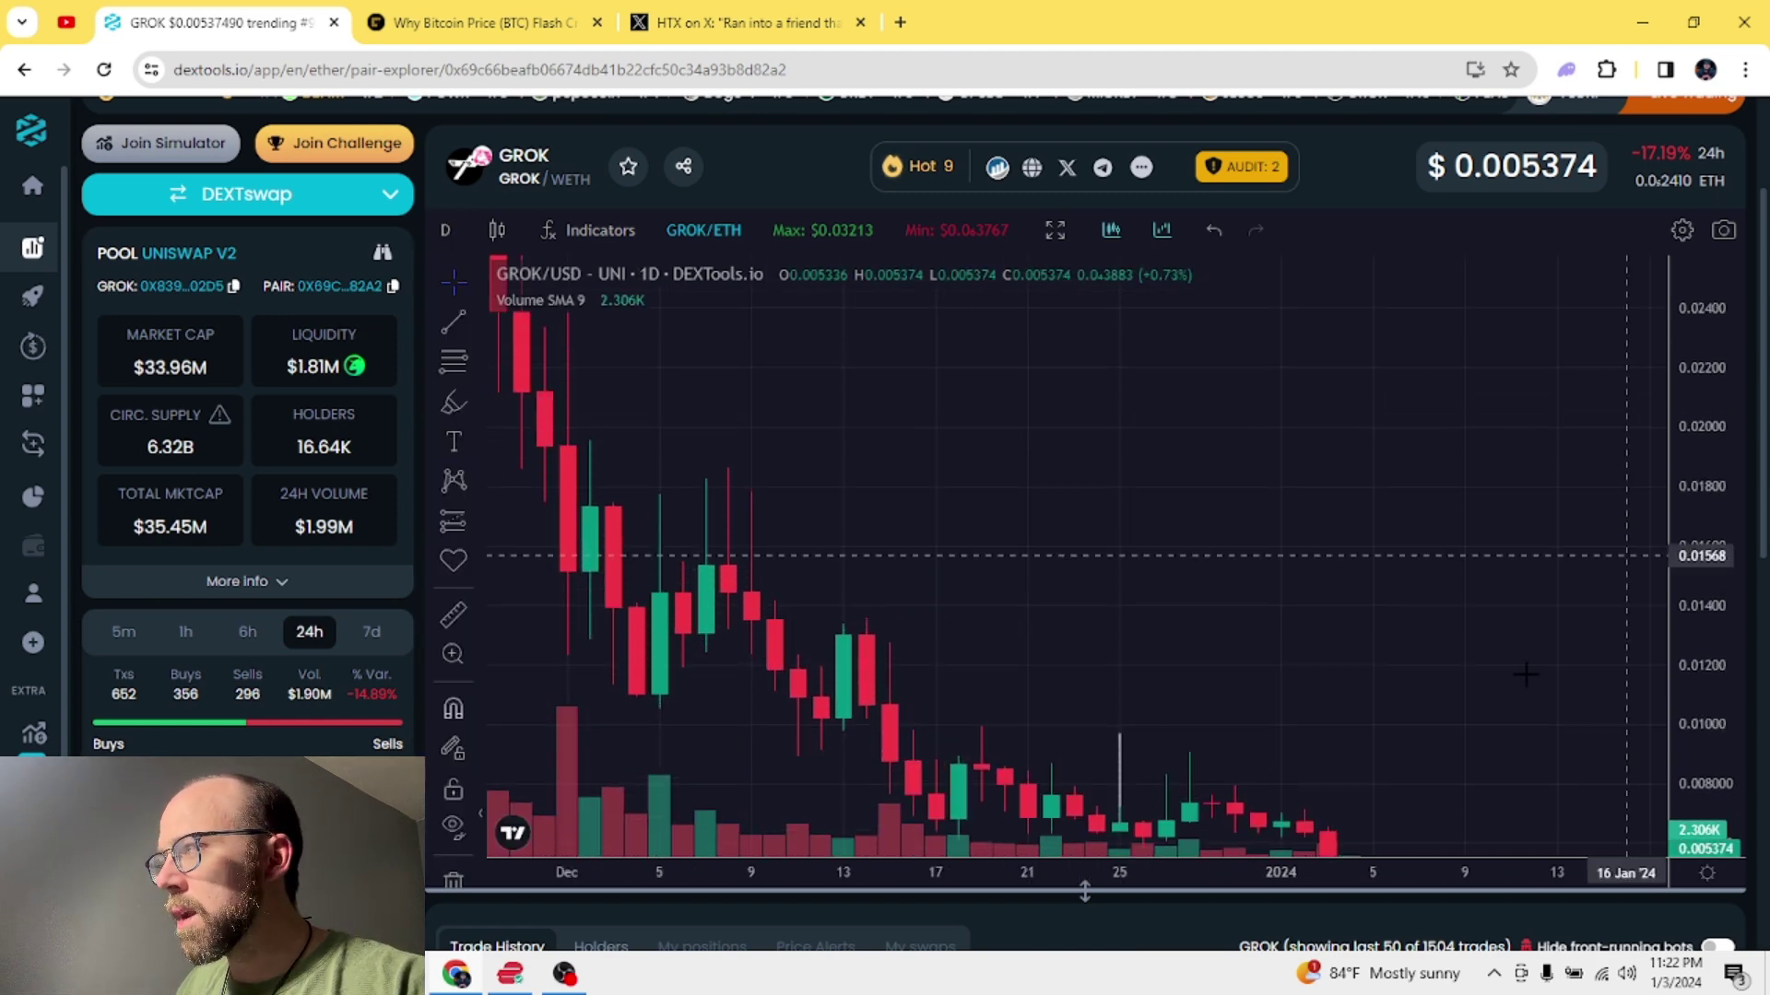
left_click_drag(1717, 647, 1717, 581)
left_click_drag(1378, 541, 957, 663)
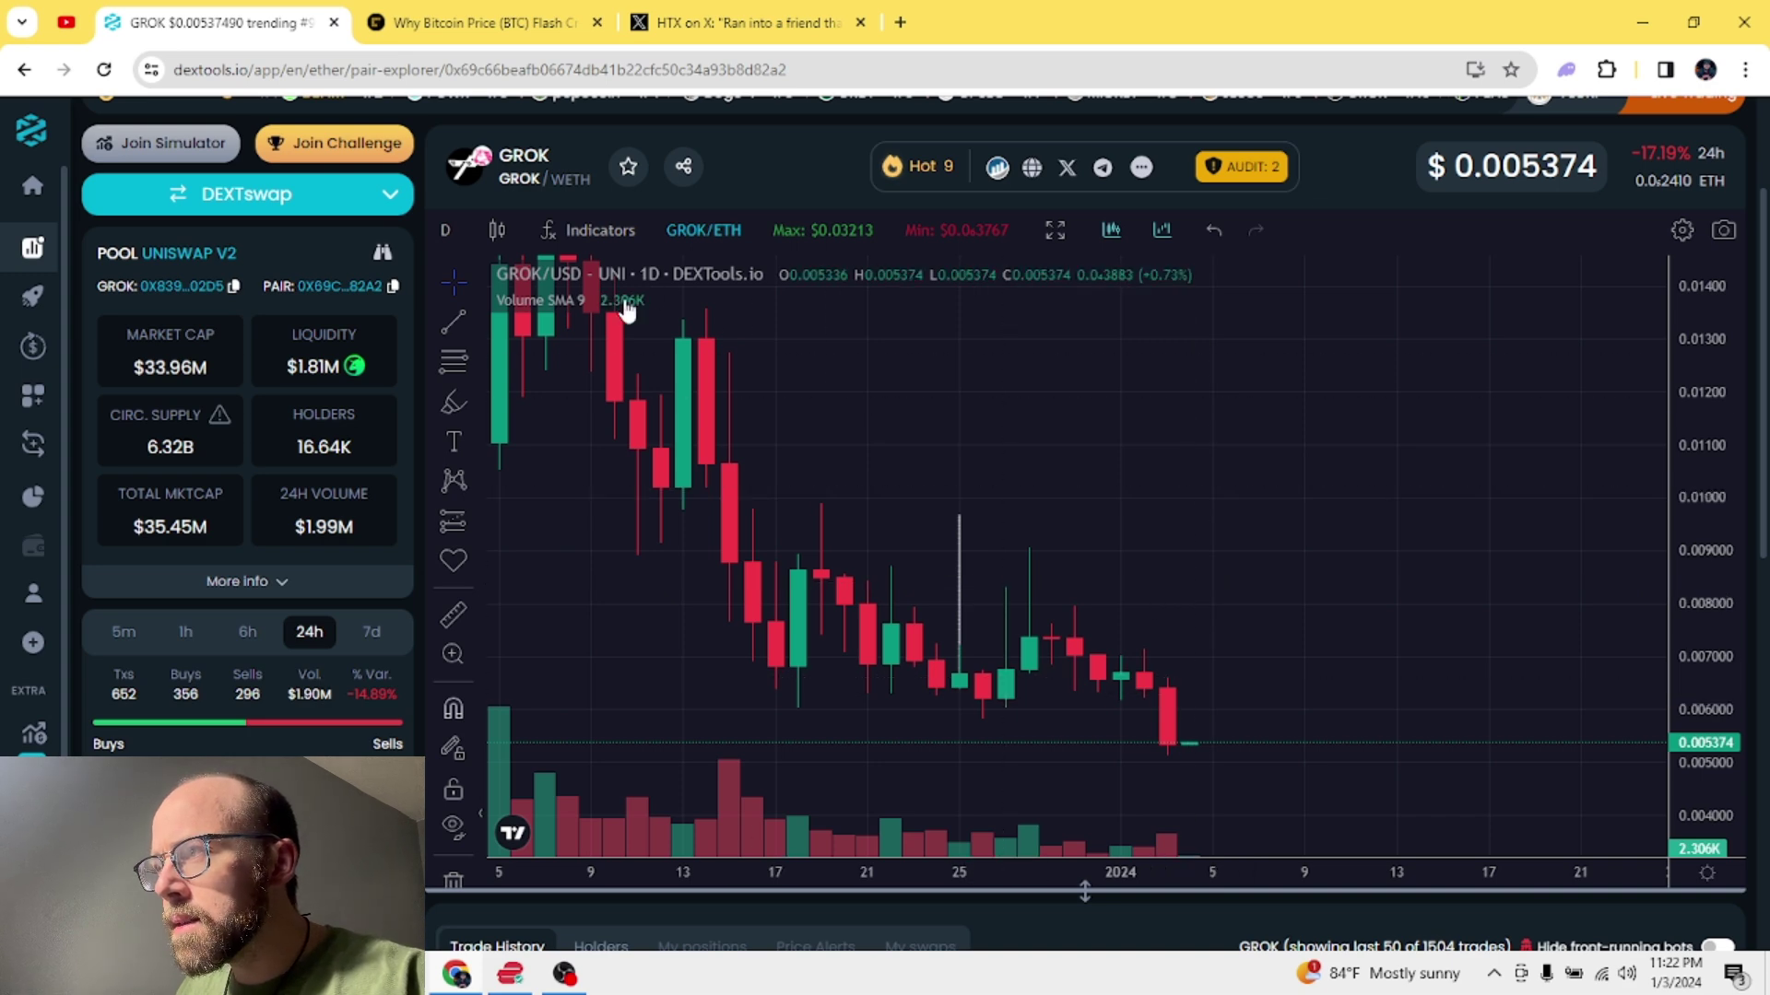
- Switch the GROK chart to hourly candles and auto-fit the price scale
left_click(441, 231)
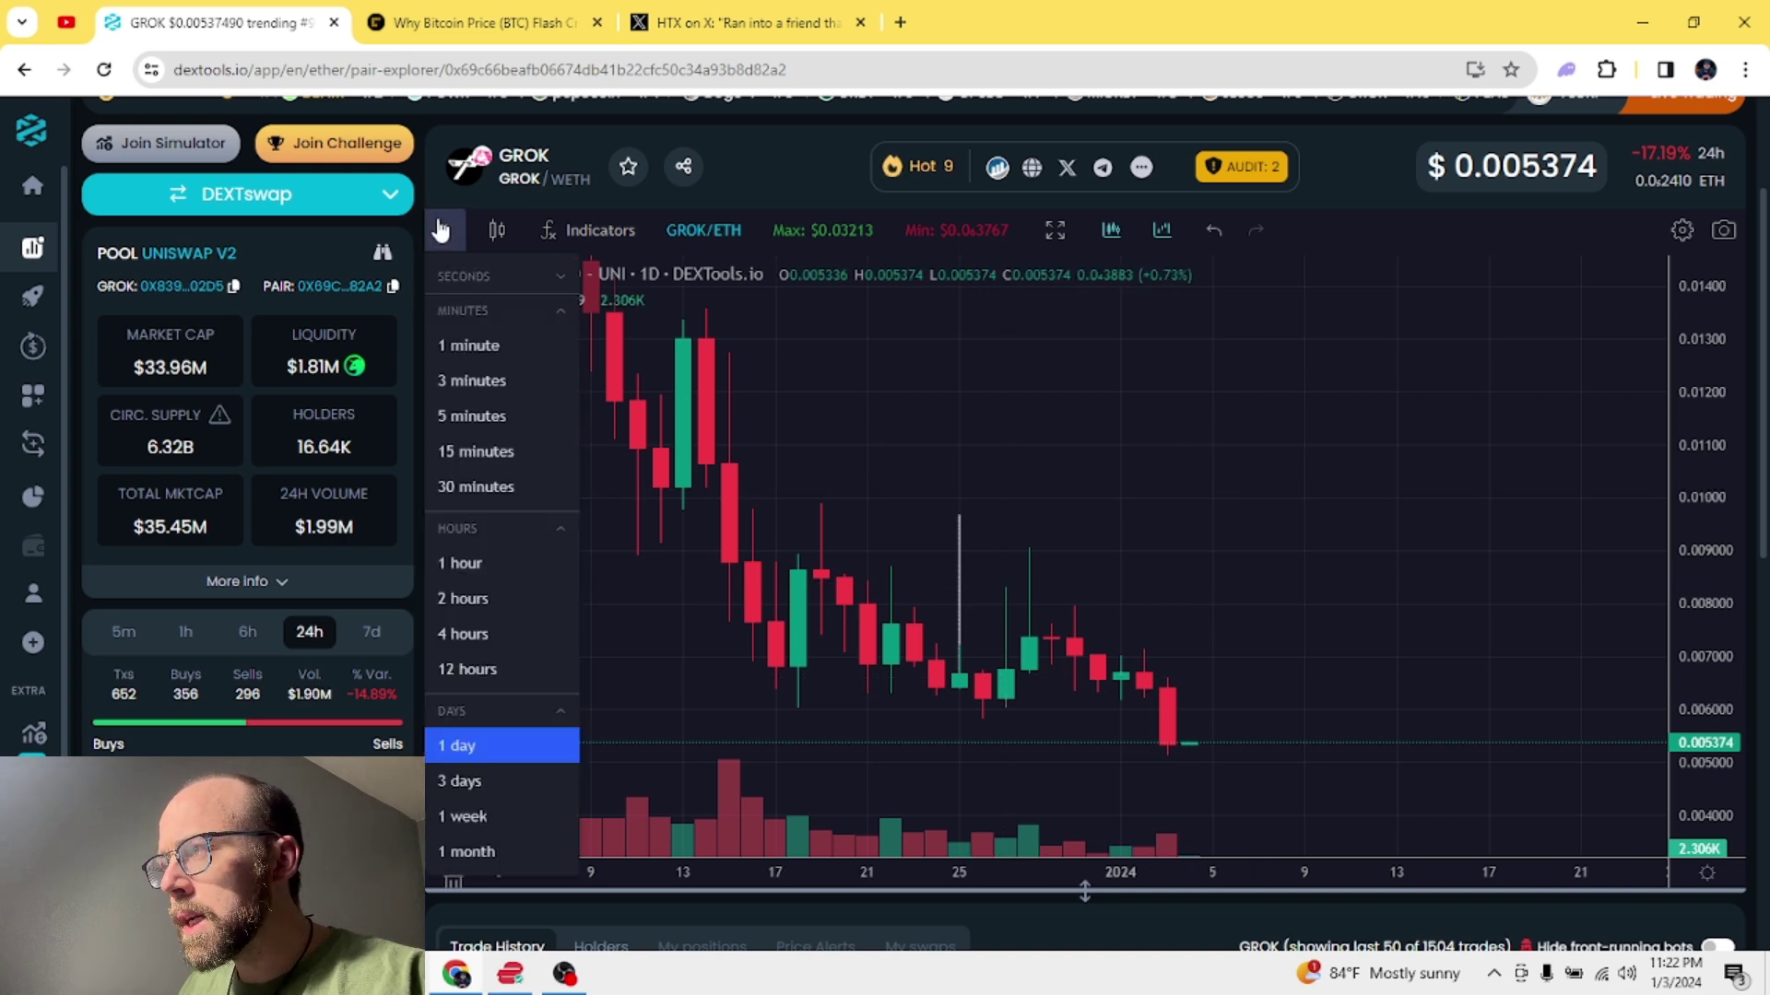
left_click(503, 568)
right_click(1705, 597)
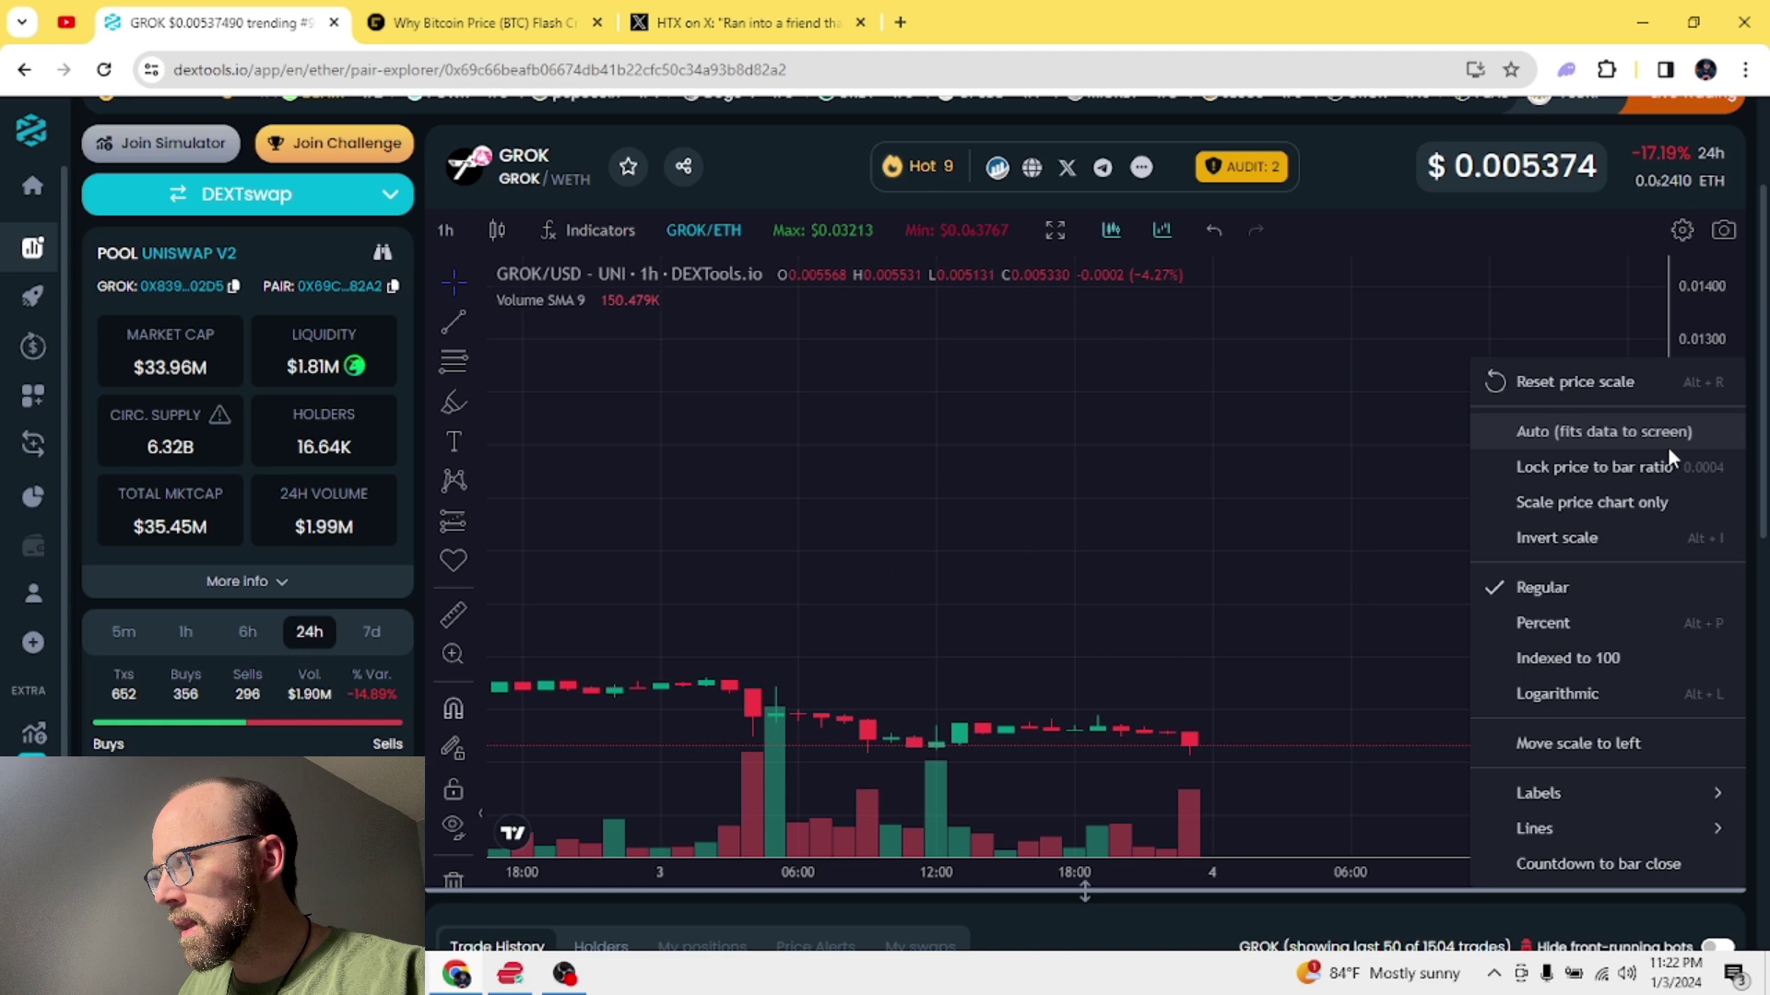
left_click(1576, 376)
scroll(1370, 489, "down", 5)
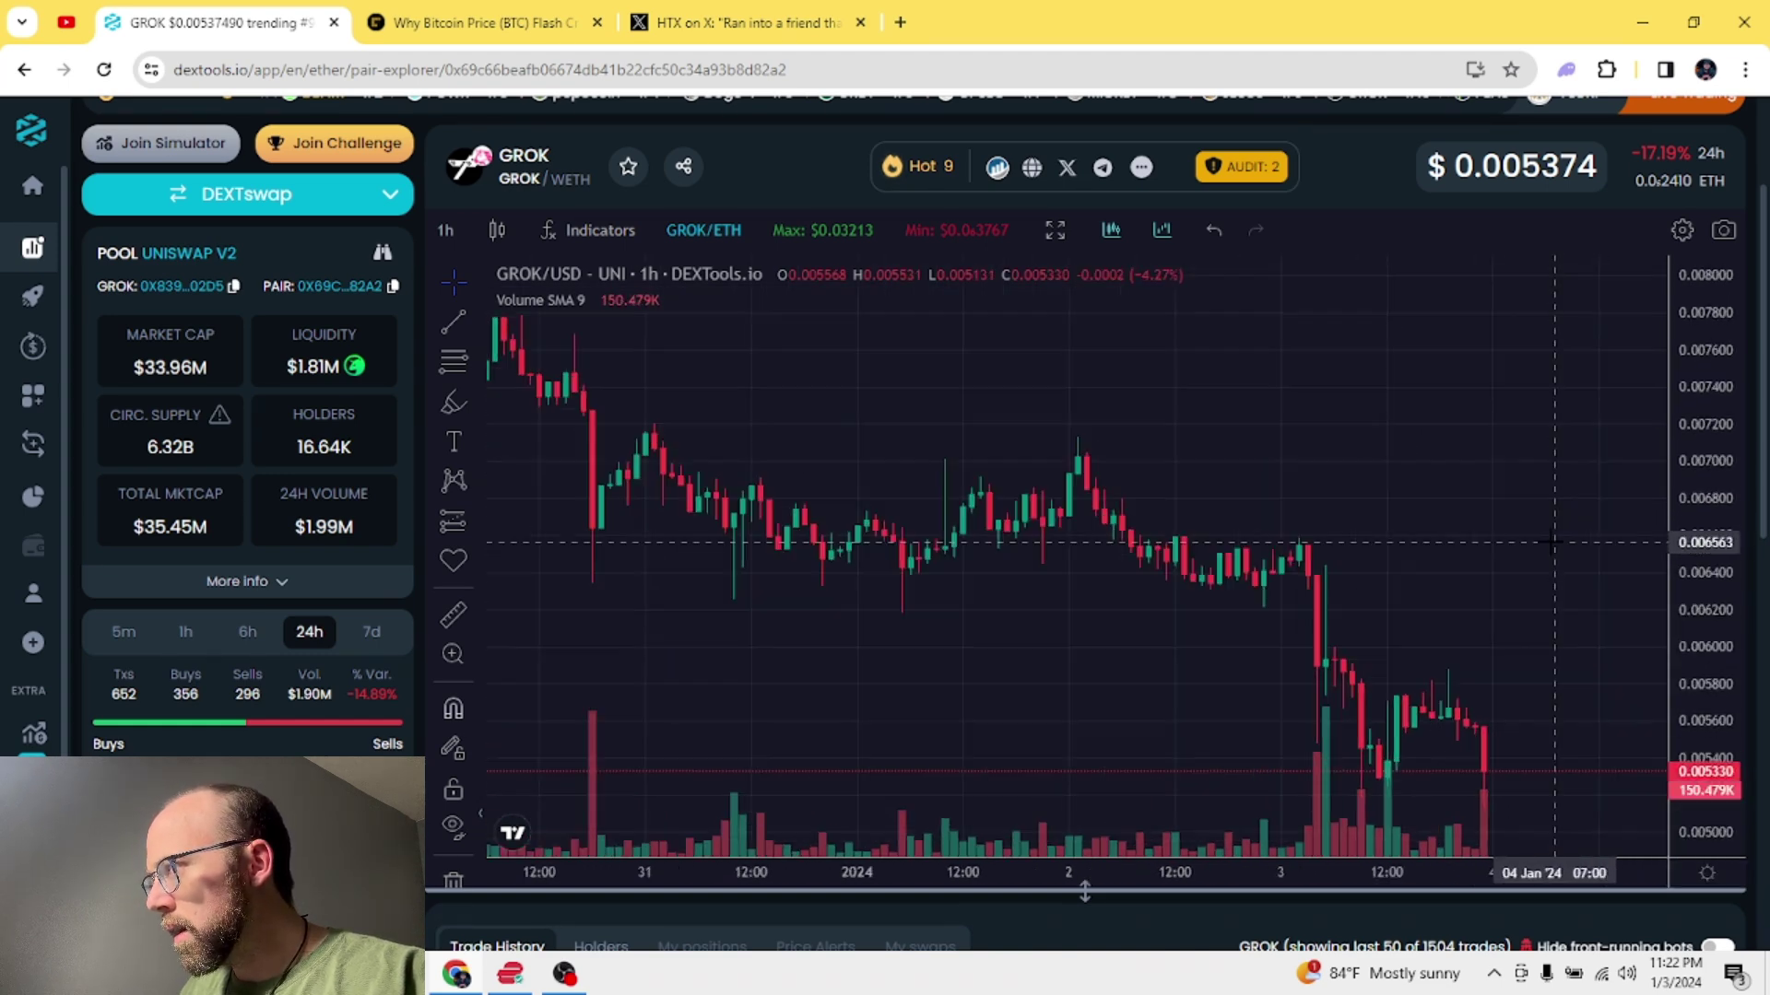
scroll(1556, 679, "up", 2)
scroll(1556, 678, "up", 2)
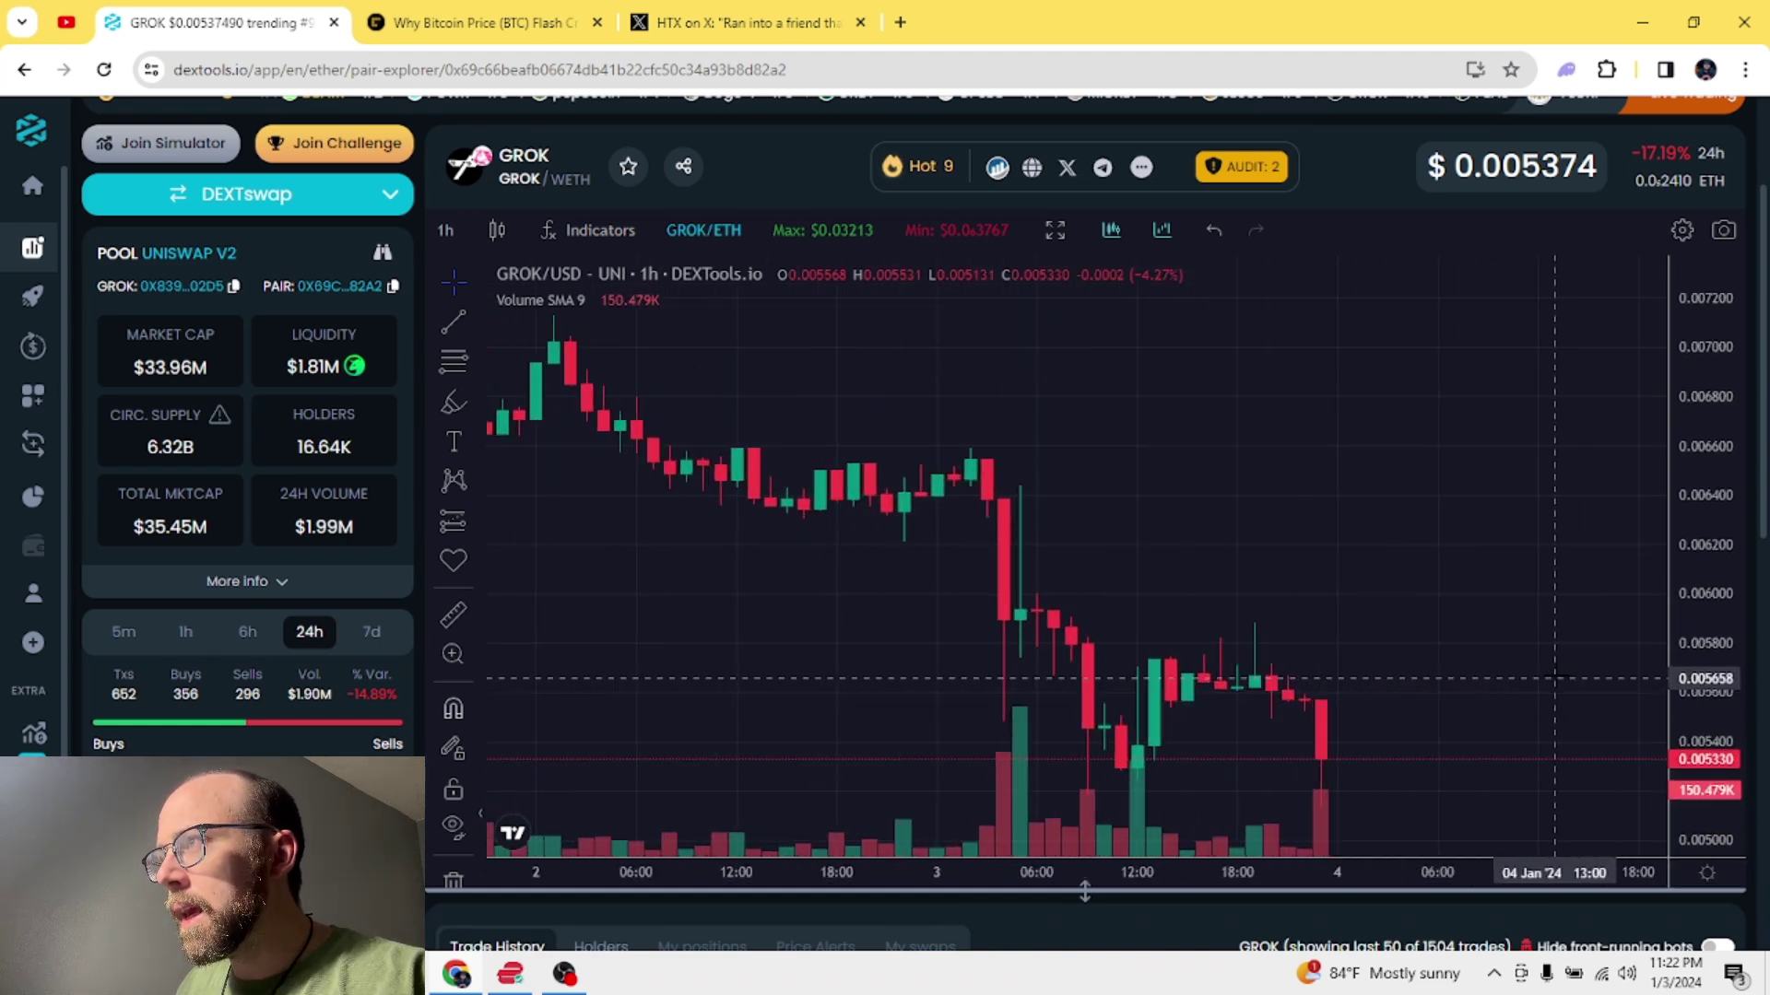
scroll(1555, 678, "up", 2)
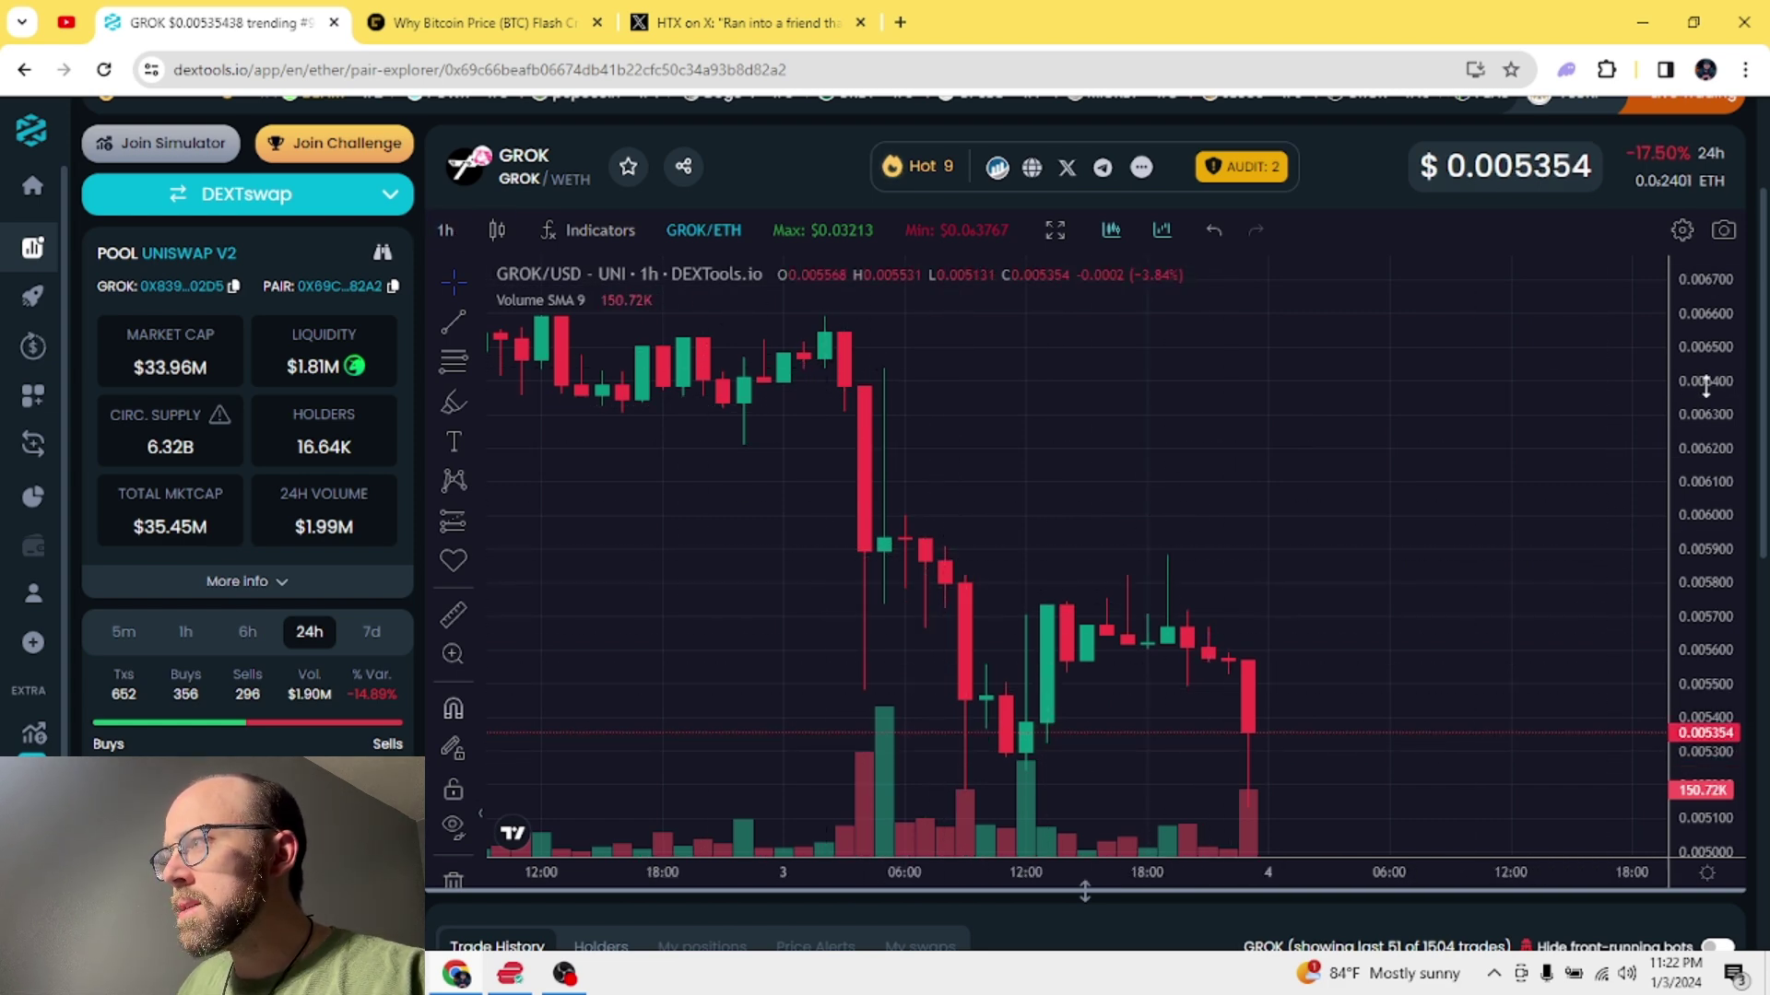
- Measure GROK's roughly 20% hourly drop, then bring up the CoinDesk crash article
left_click_drag(1431, 509, 1258, 506)
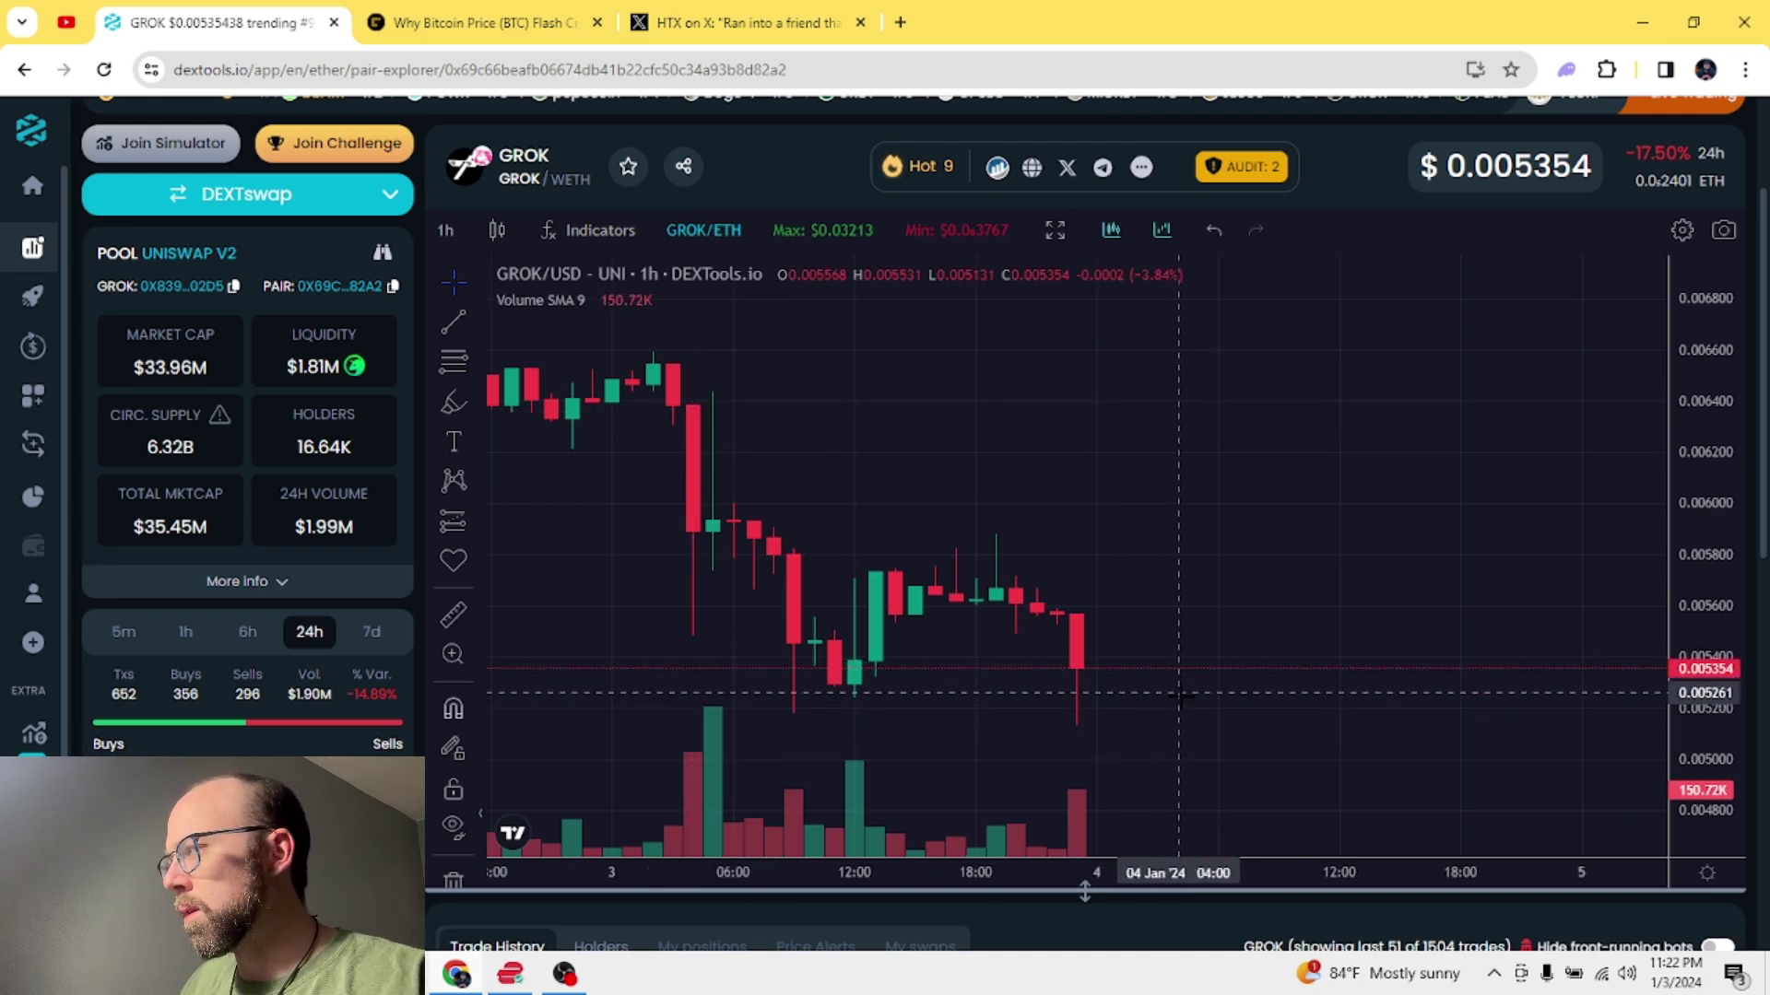
left_click_drag(1199, 622, 1441, 561)
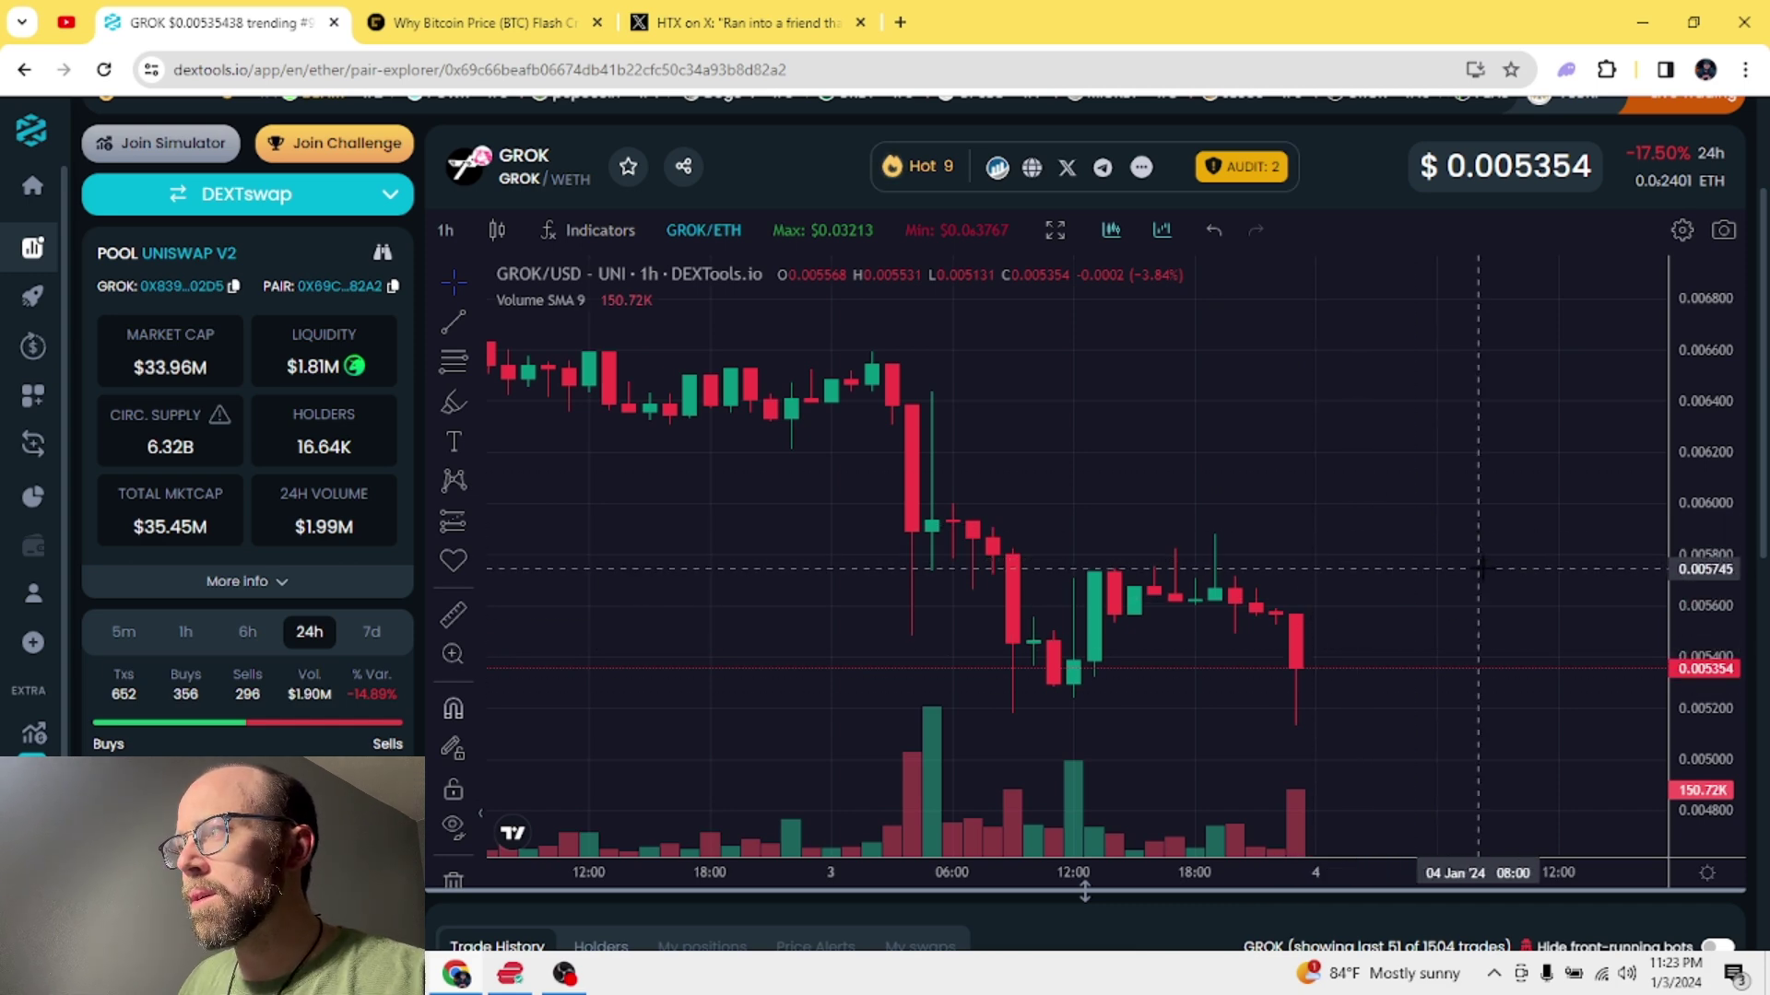
scroll(1618, 415, "down", 2)
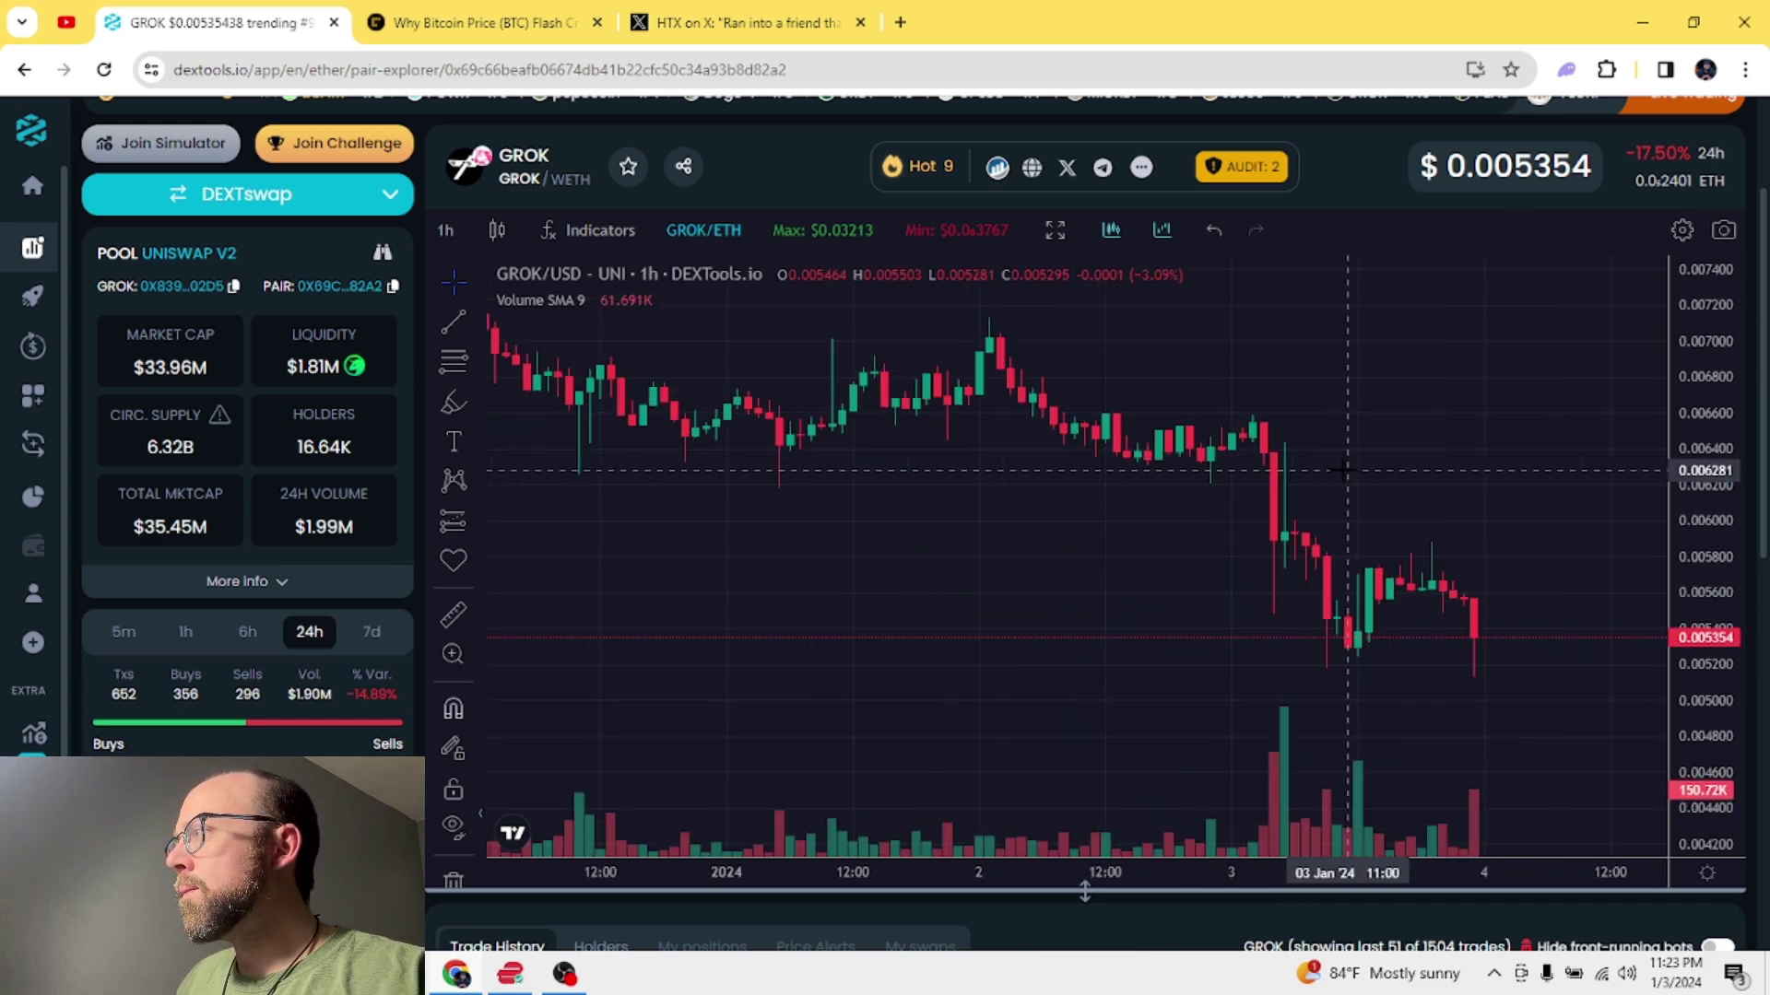
scroll(1327, 415, "down", 2)
scroll(1562, 417, "down", 3)
left_click_drag(1561, 417, 1304, 534)
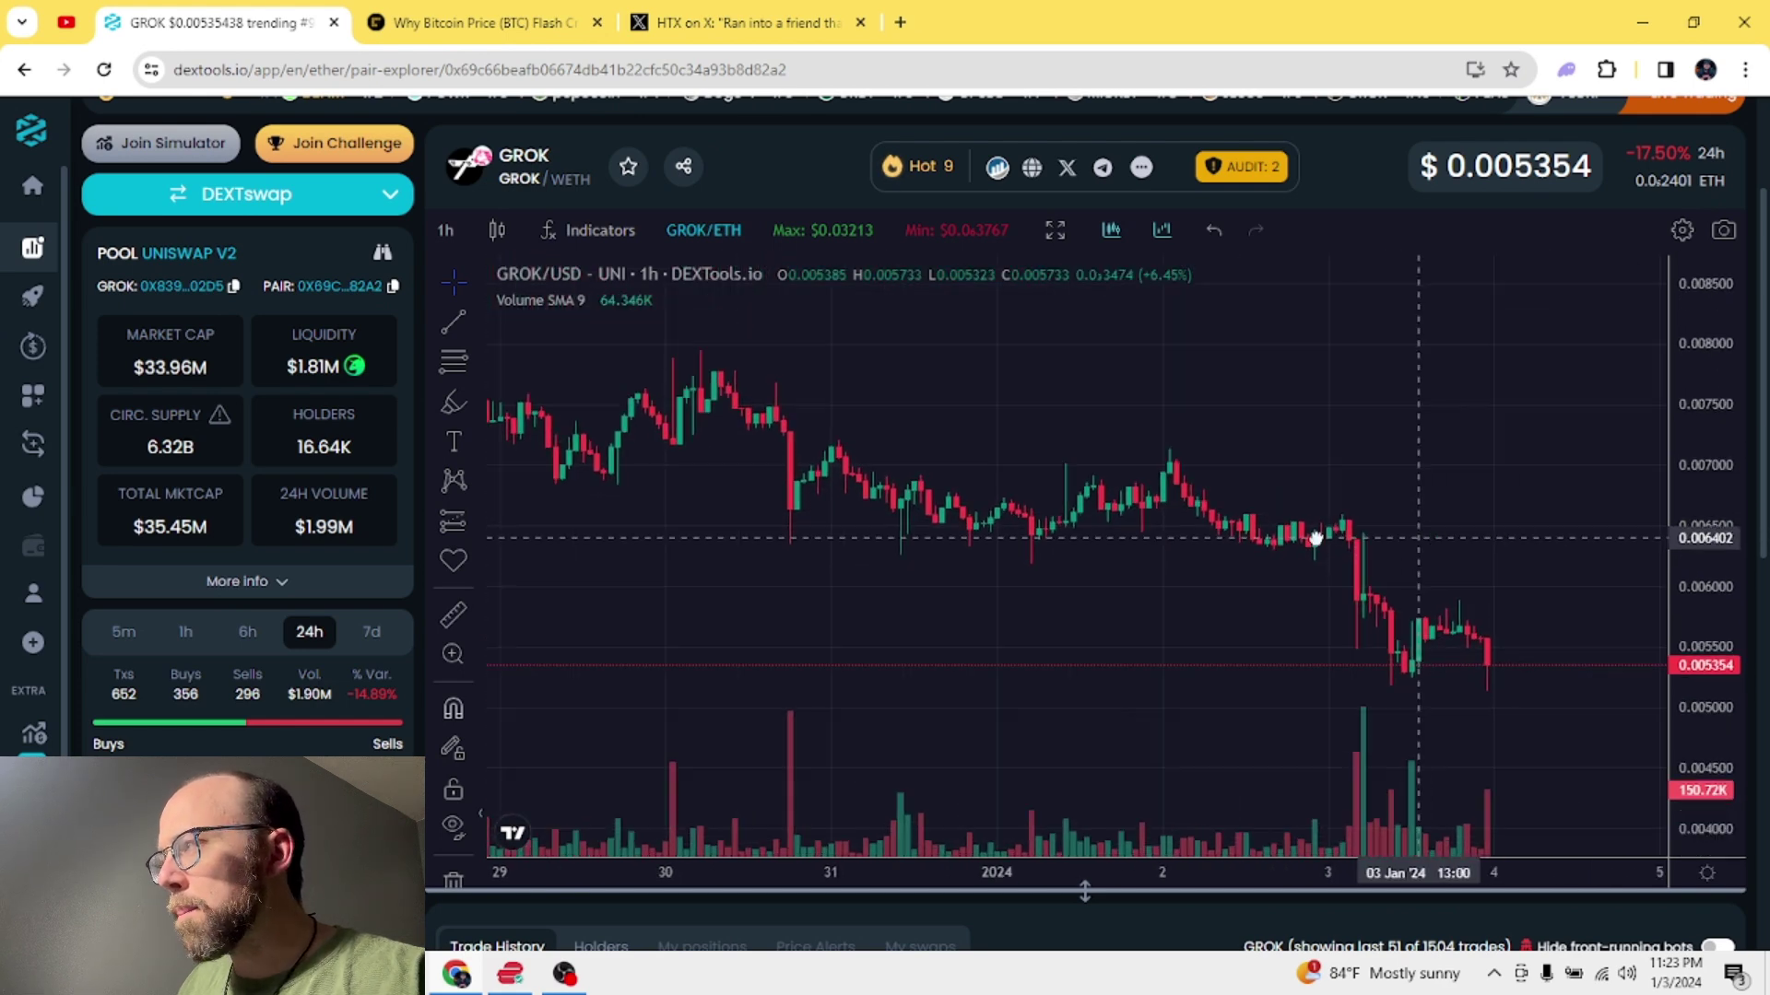
left_click(452, 614)
left_click(1182, 534)
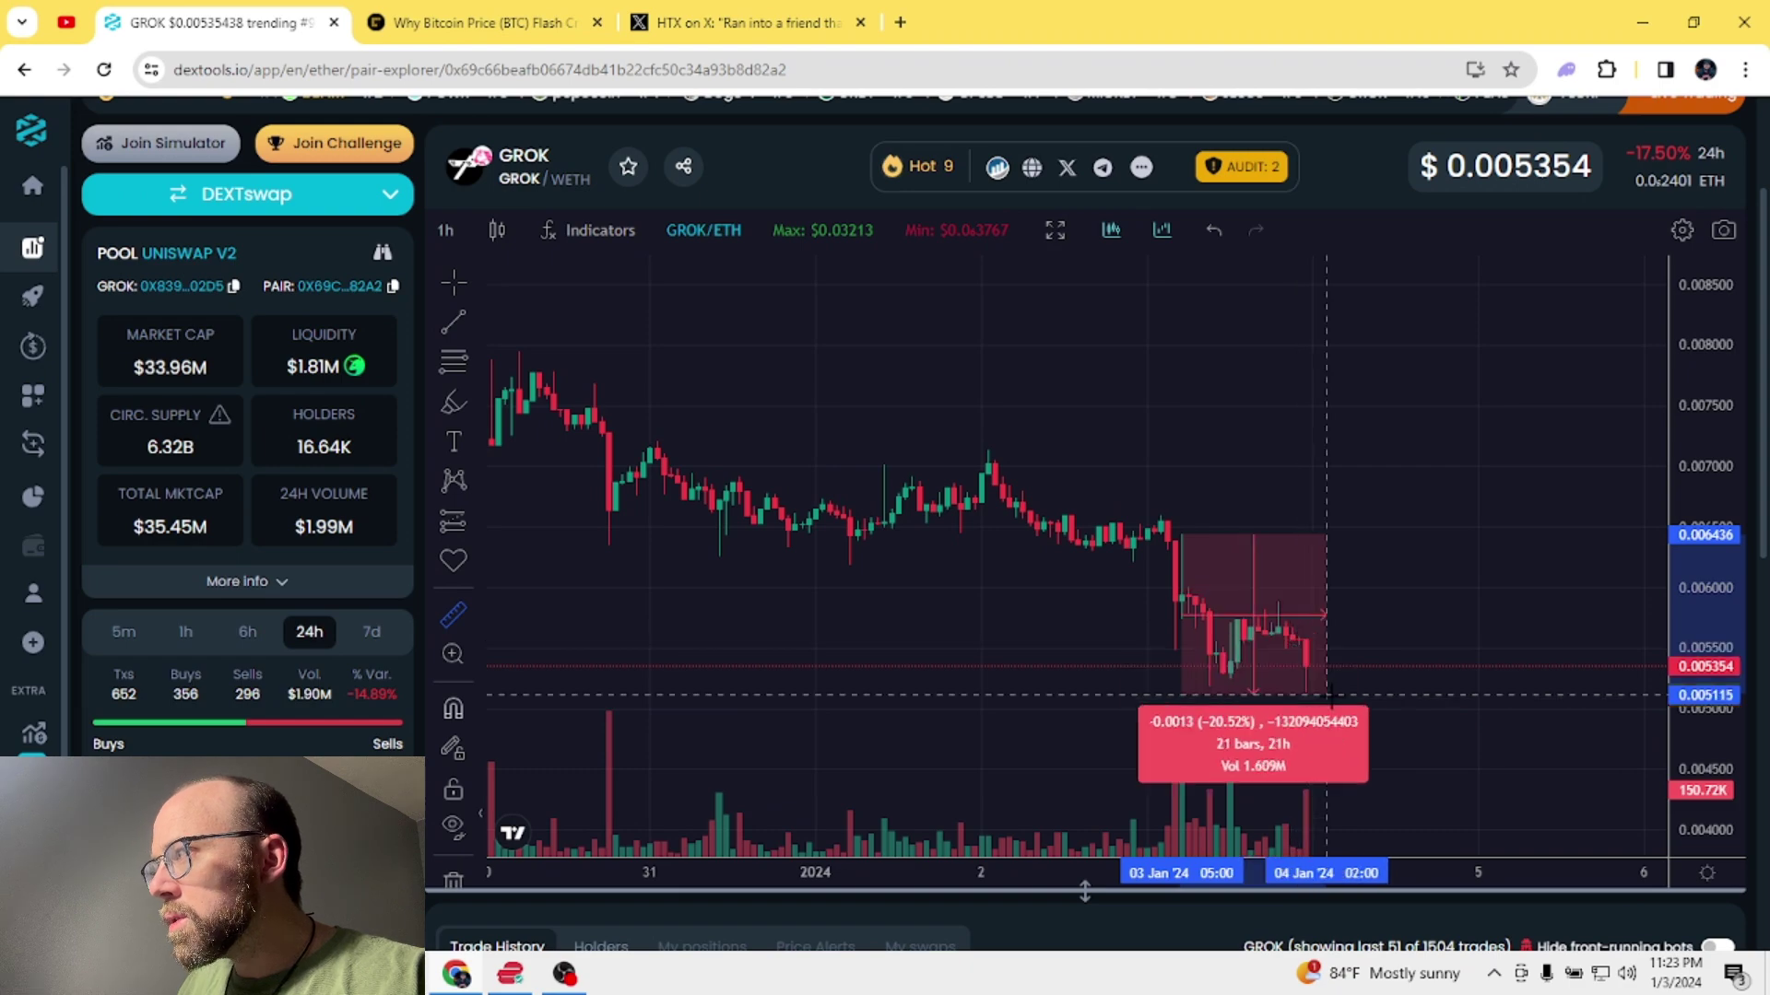
left_click(1341, 698)
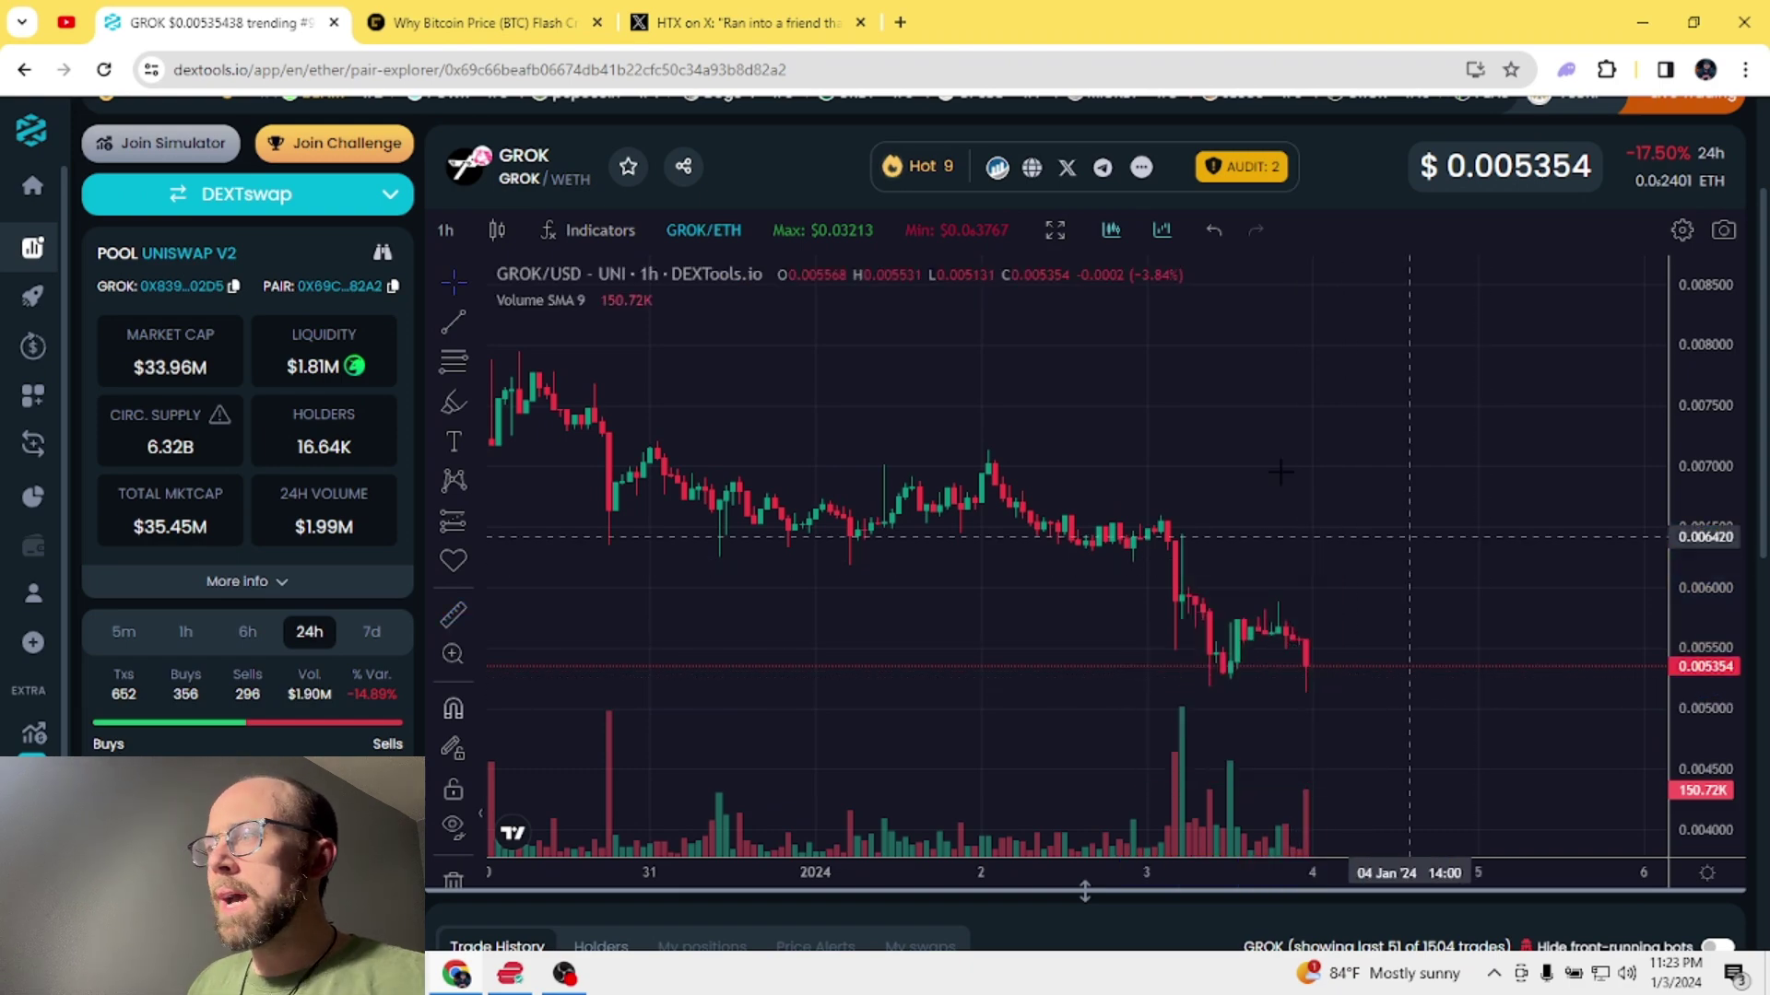
left_click(484, 24)
scroll(1138, 624, "down", 1)
scroll(1139, 624, "down", 2)
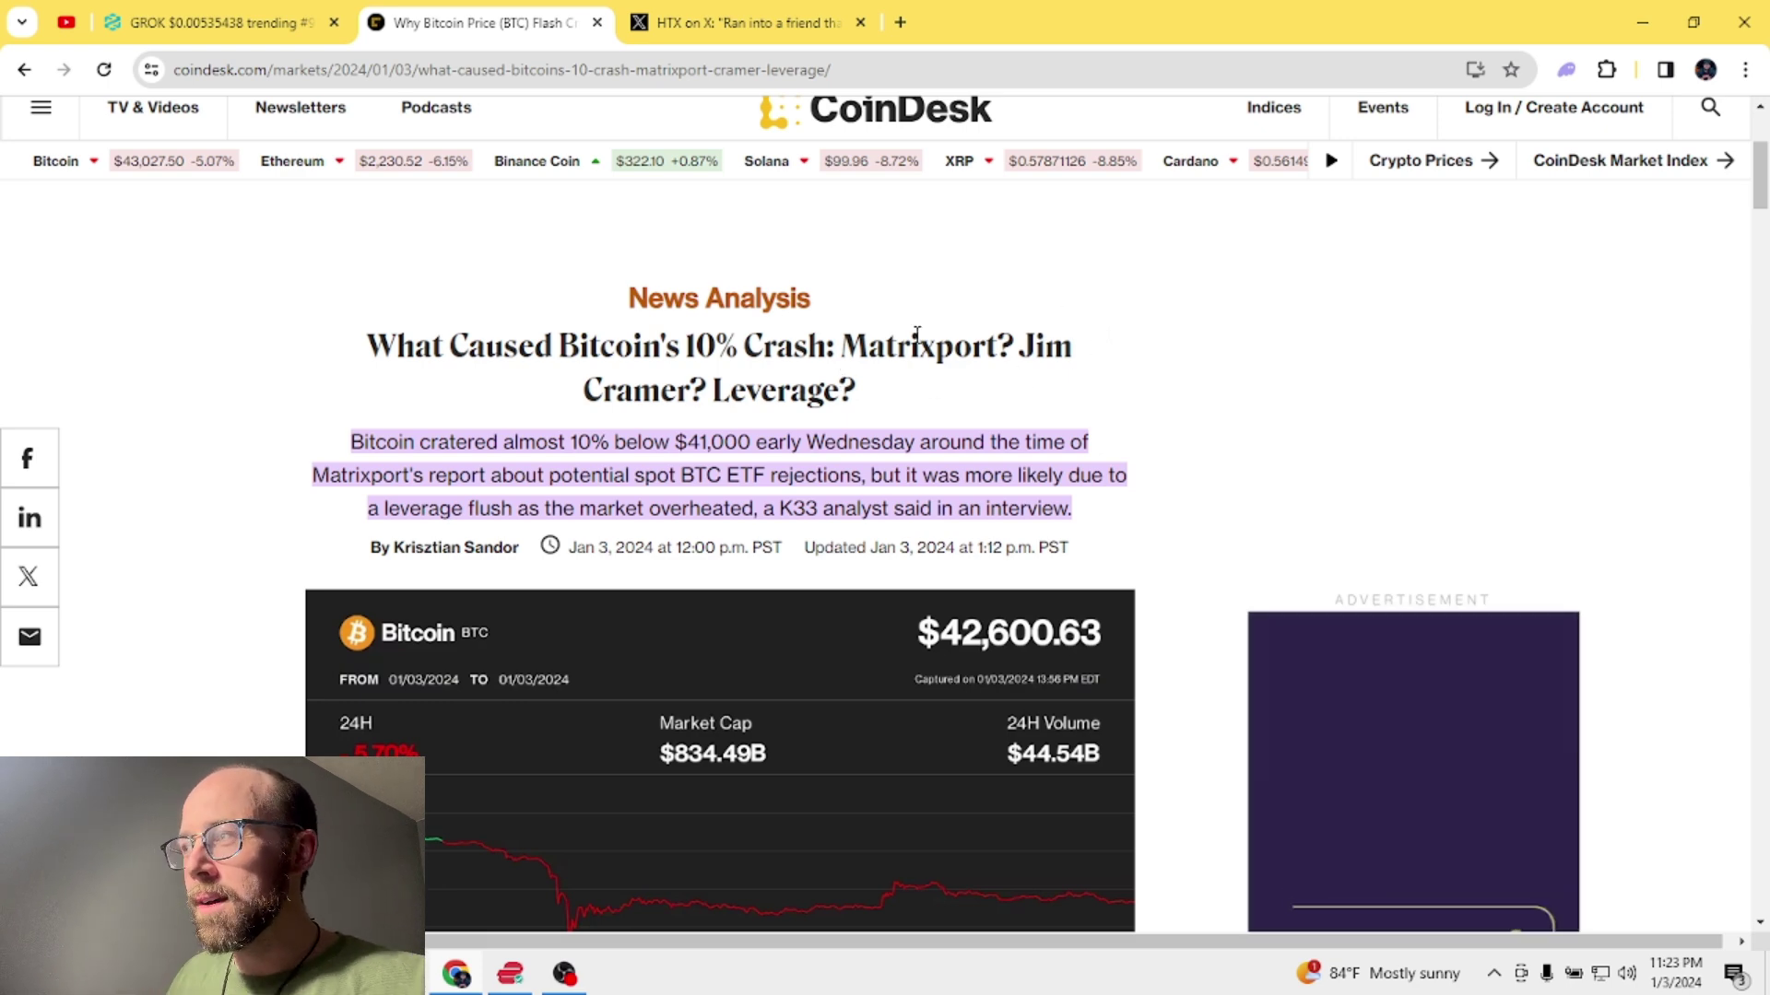
- Select 'Matrixport', then 'Jim Cramer', in the Bitcoin crash headline
left_click_drag(842, 345, 999, 347)
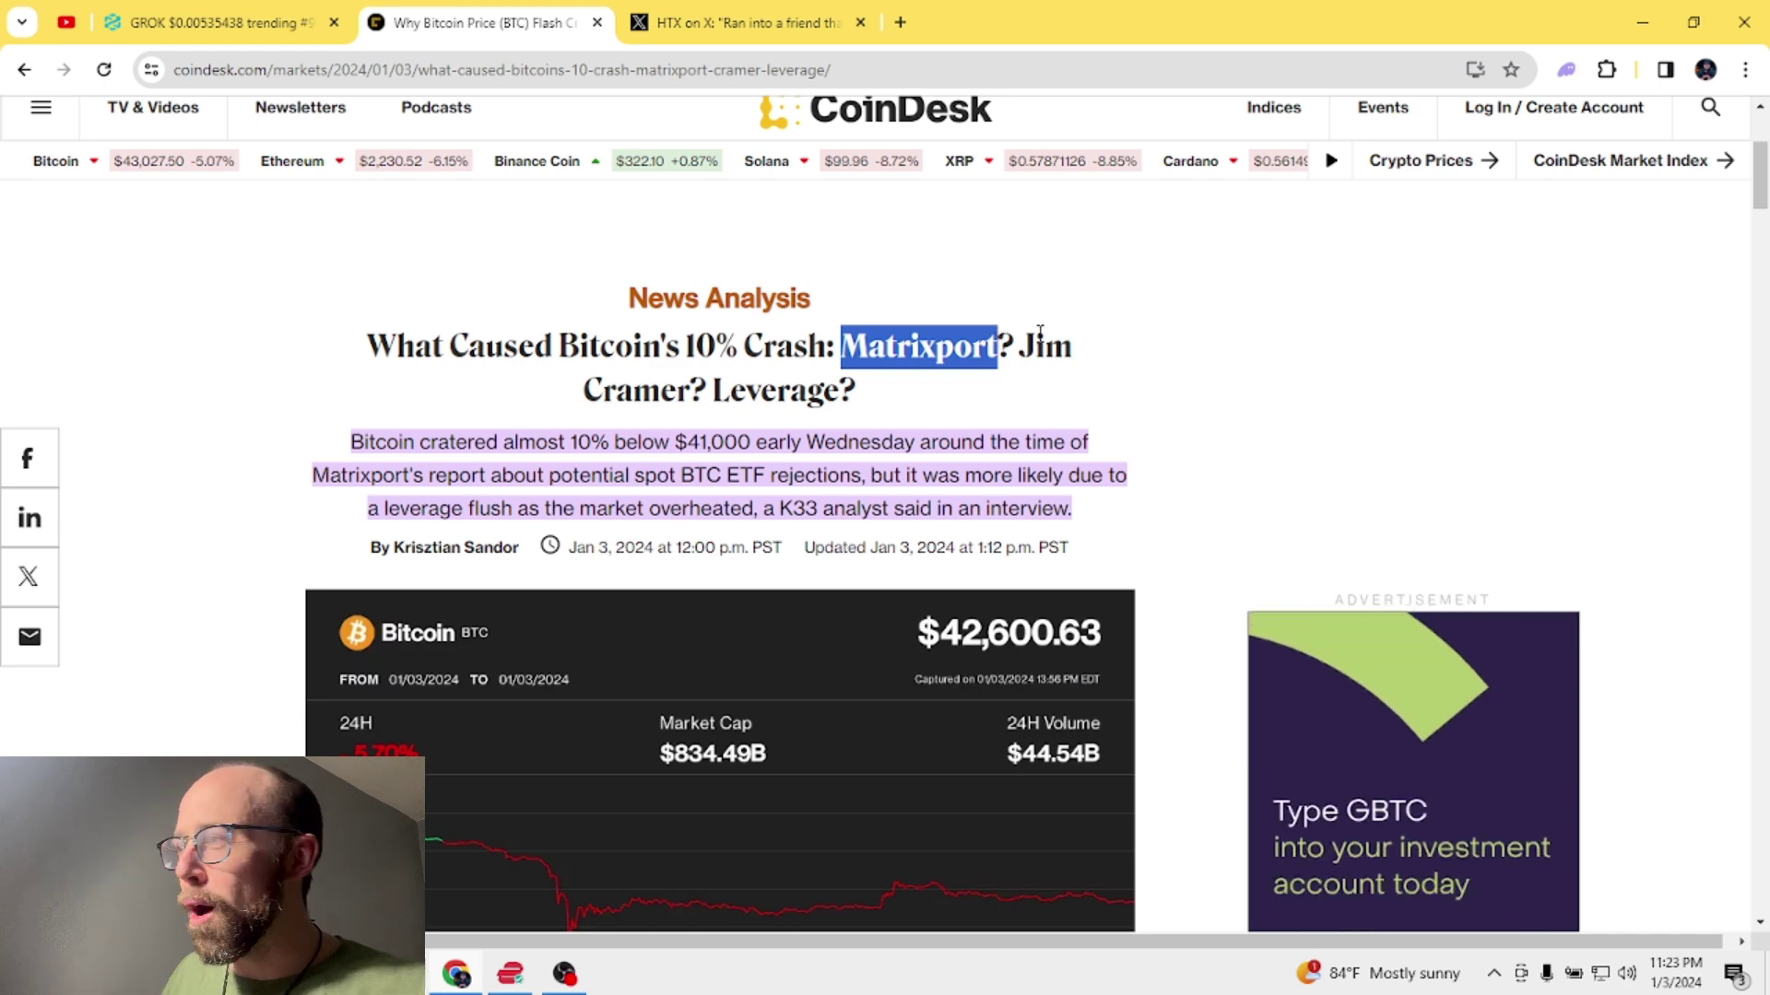
mouse_move(1019, 345)
left_mouse_down()
mouse_move(1092, 349)
mouse_move(691, 392)
left_mouse_up()
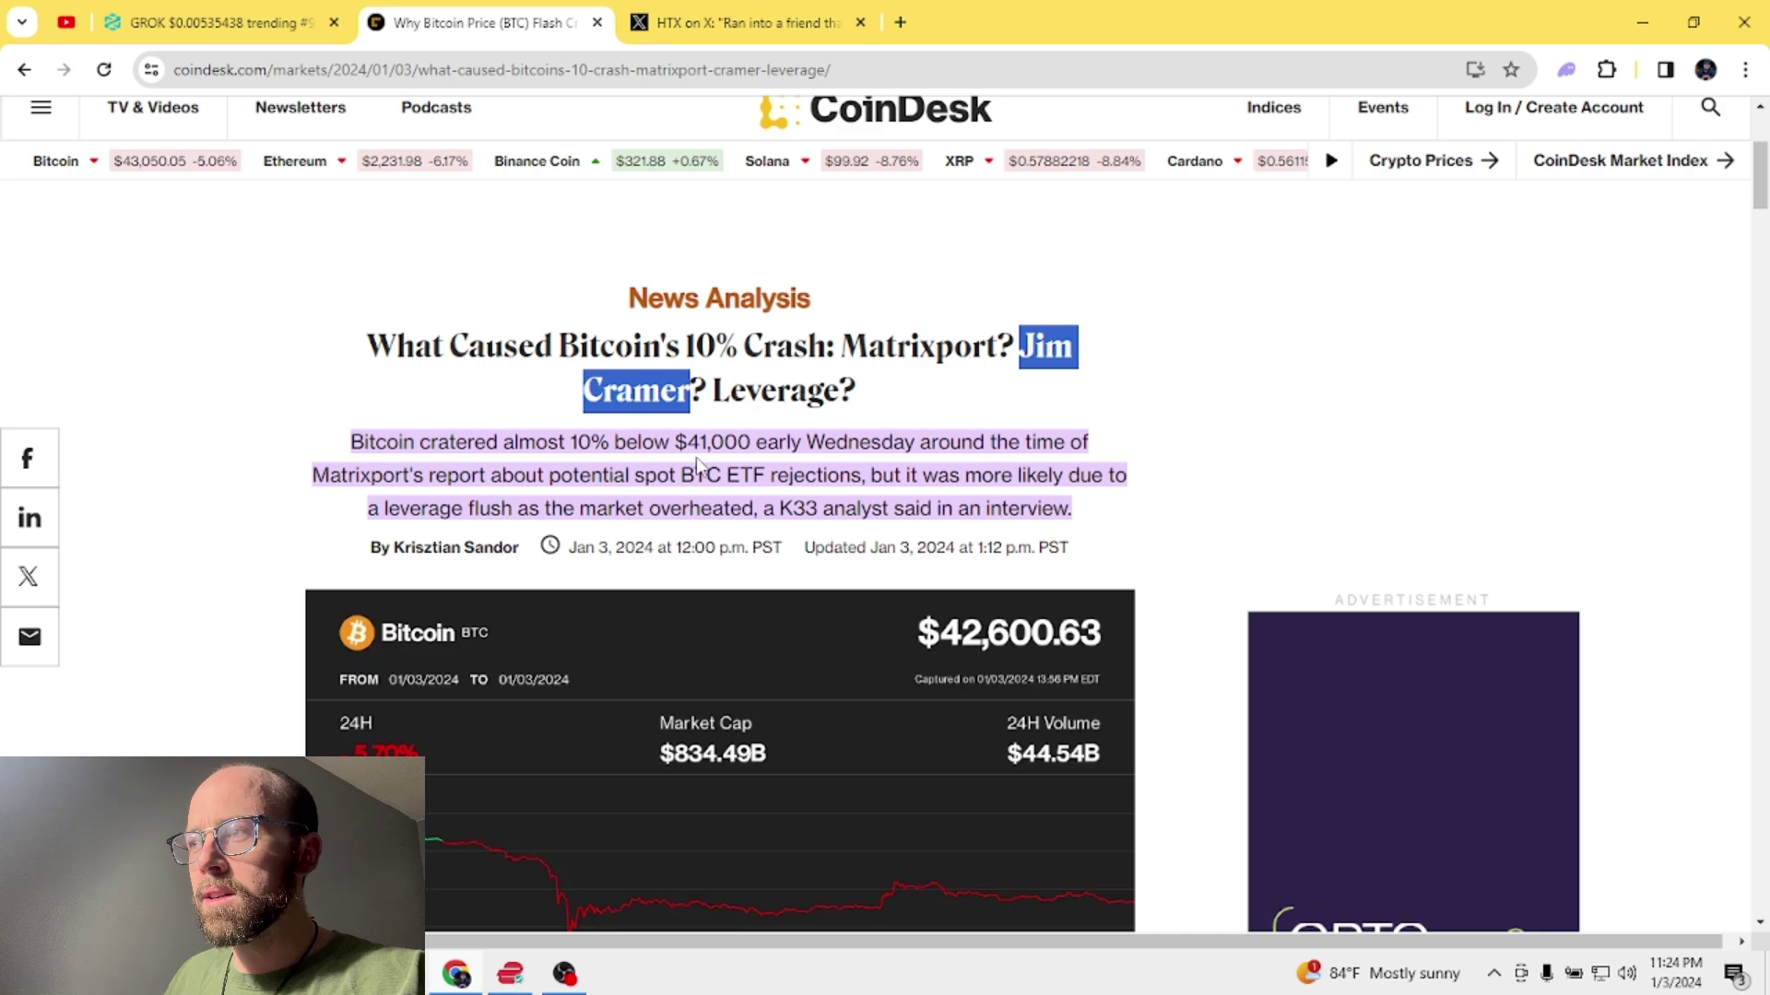
- Clear the headline selection and highlight 'Matrixport's' in the summary paragraph
left_click(317, 476)
mouse_move(317, 475)
left_mouse_down()
mouse_move(431, 474)
mouse_move(410, 476)
left_mouse_up()
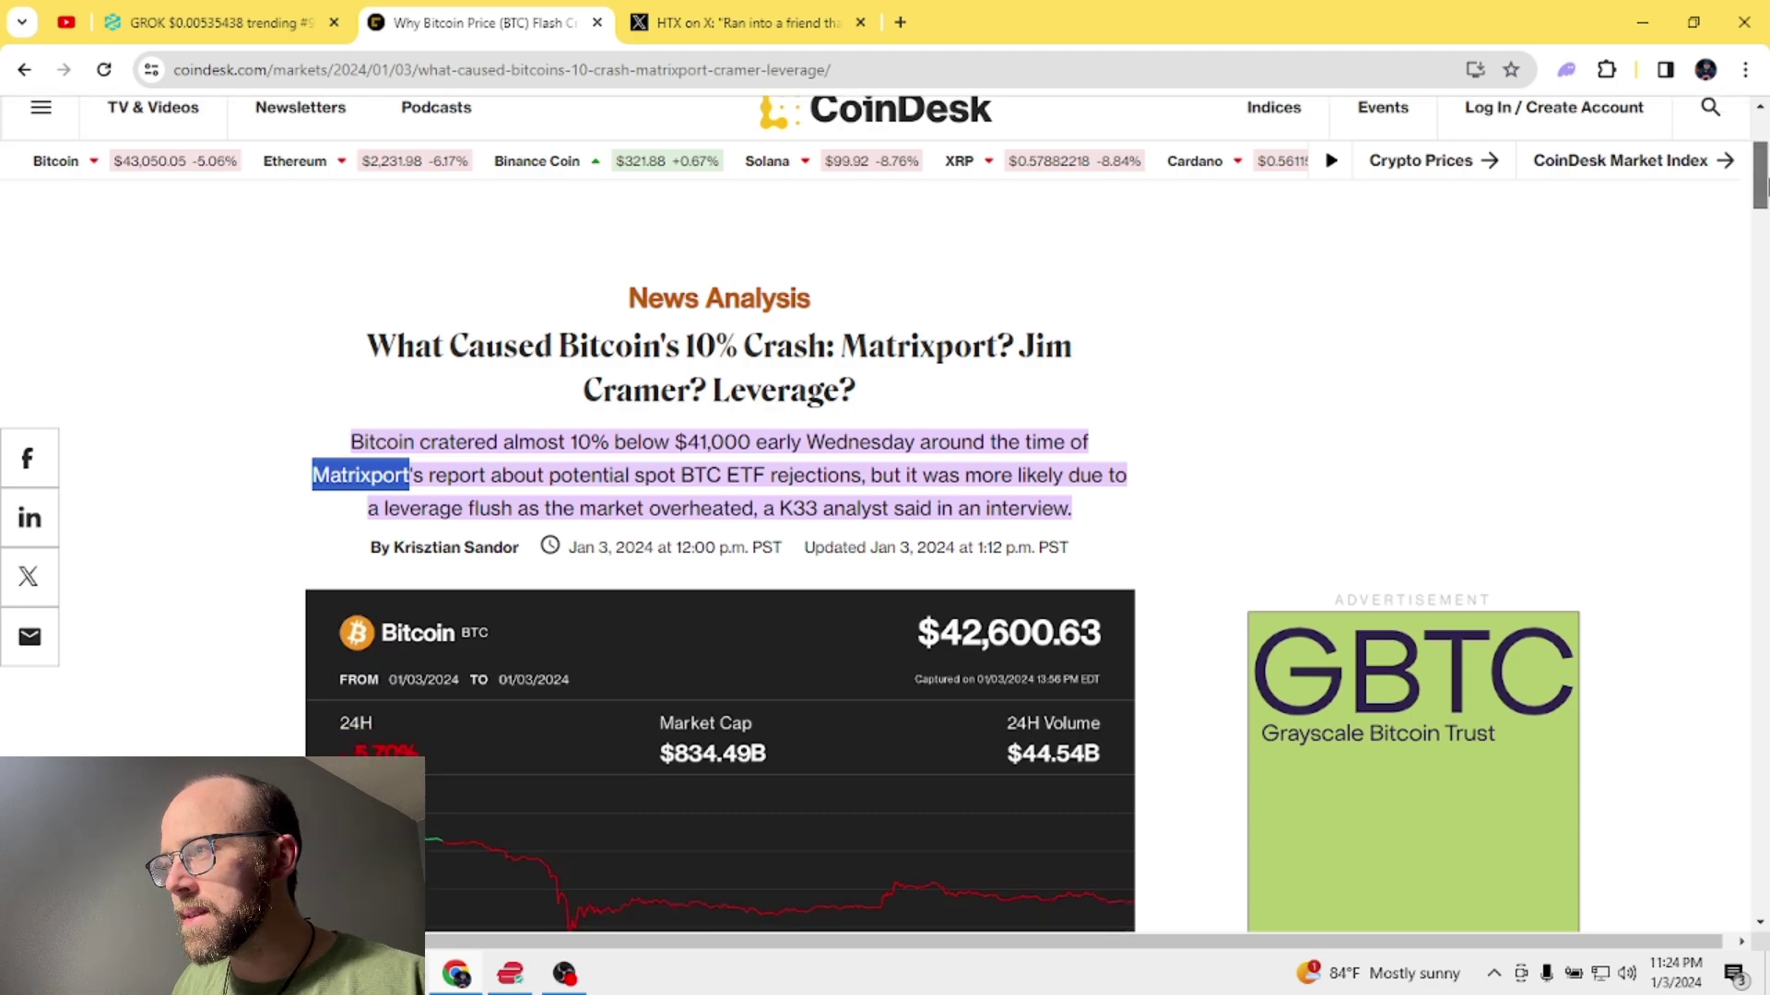
left_click_drag(1763, 186, 1746, 564)
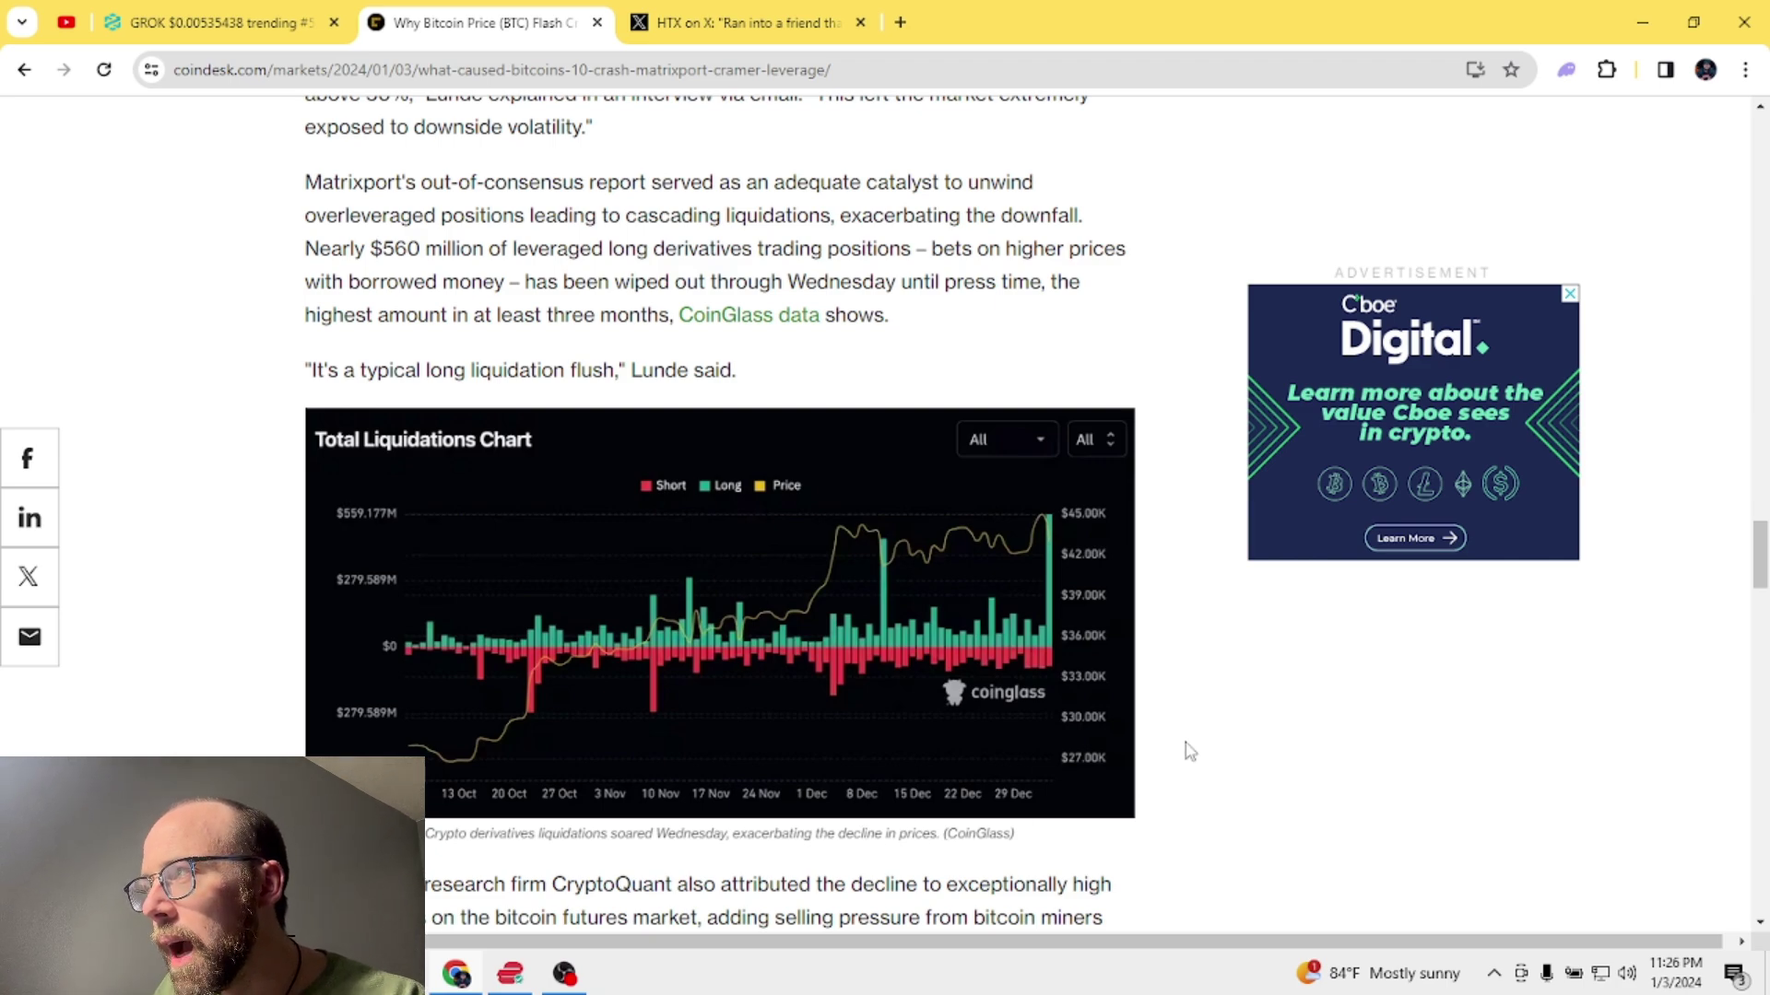
scroll(1185, 750, "down", 2)
scroll(1185, 750, "down", 3)
scroll(1184, 747, "down", 1)
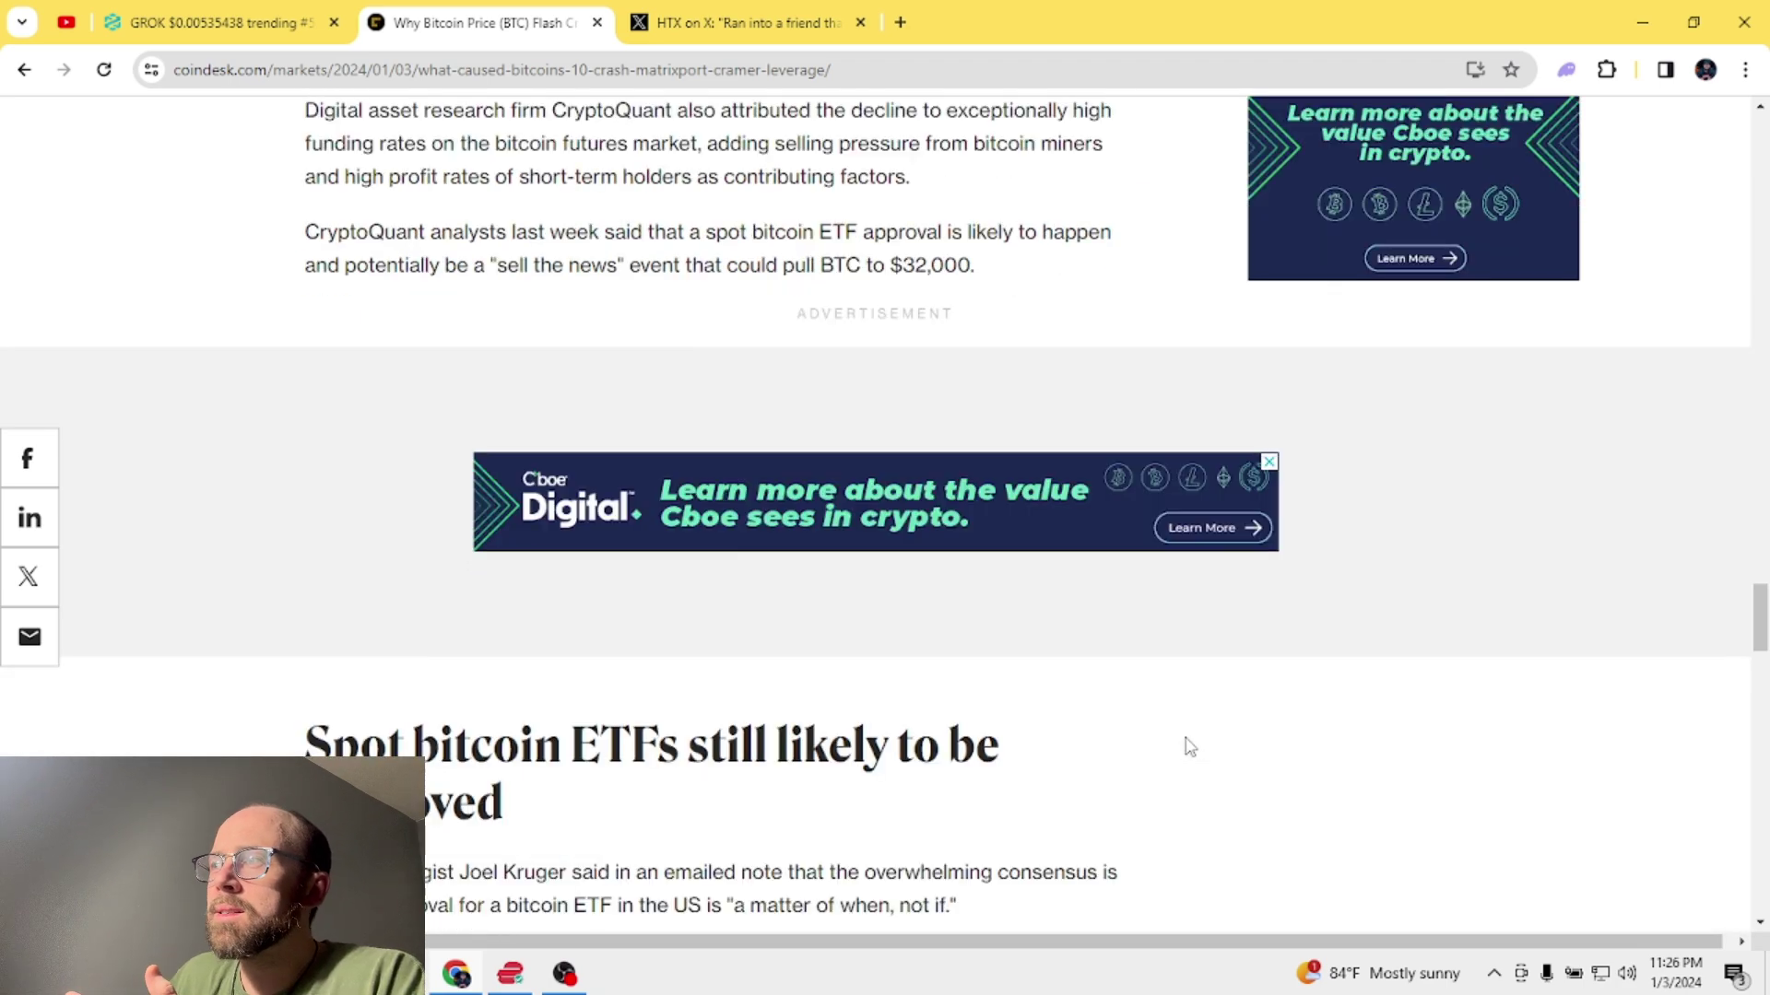
scroll(1185, 746, "down", 3)
scroll(1196, 750, "up", 5)
scroll(1204, 754, "up", 3)
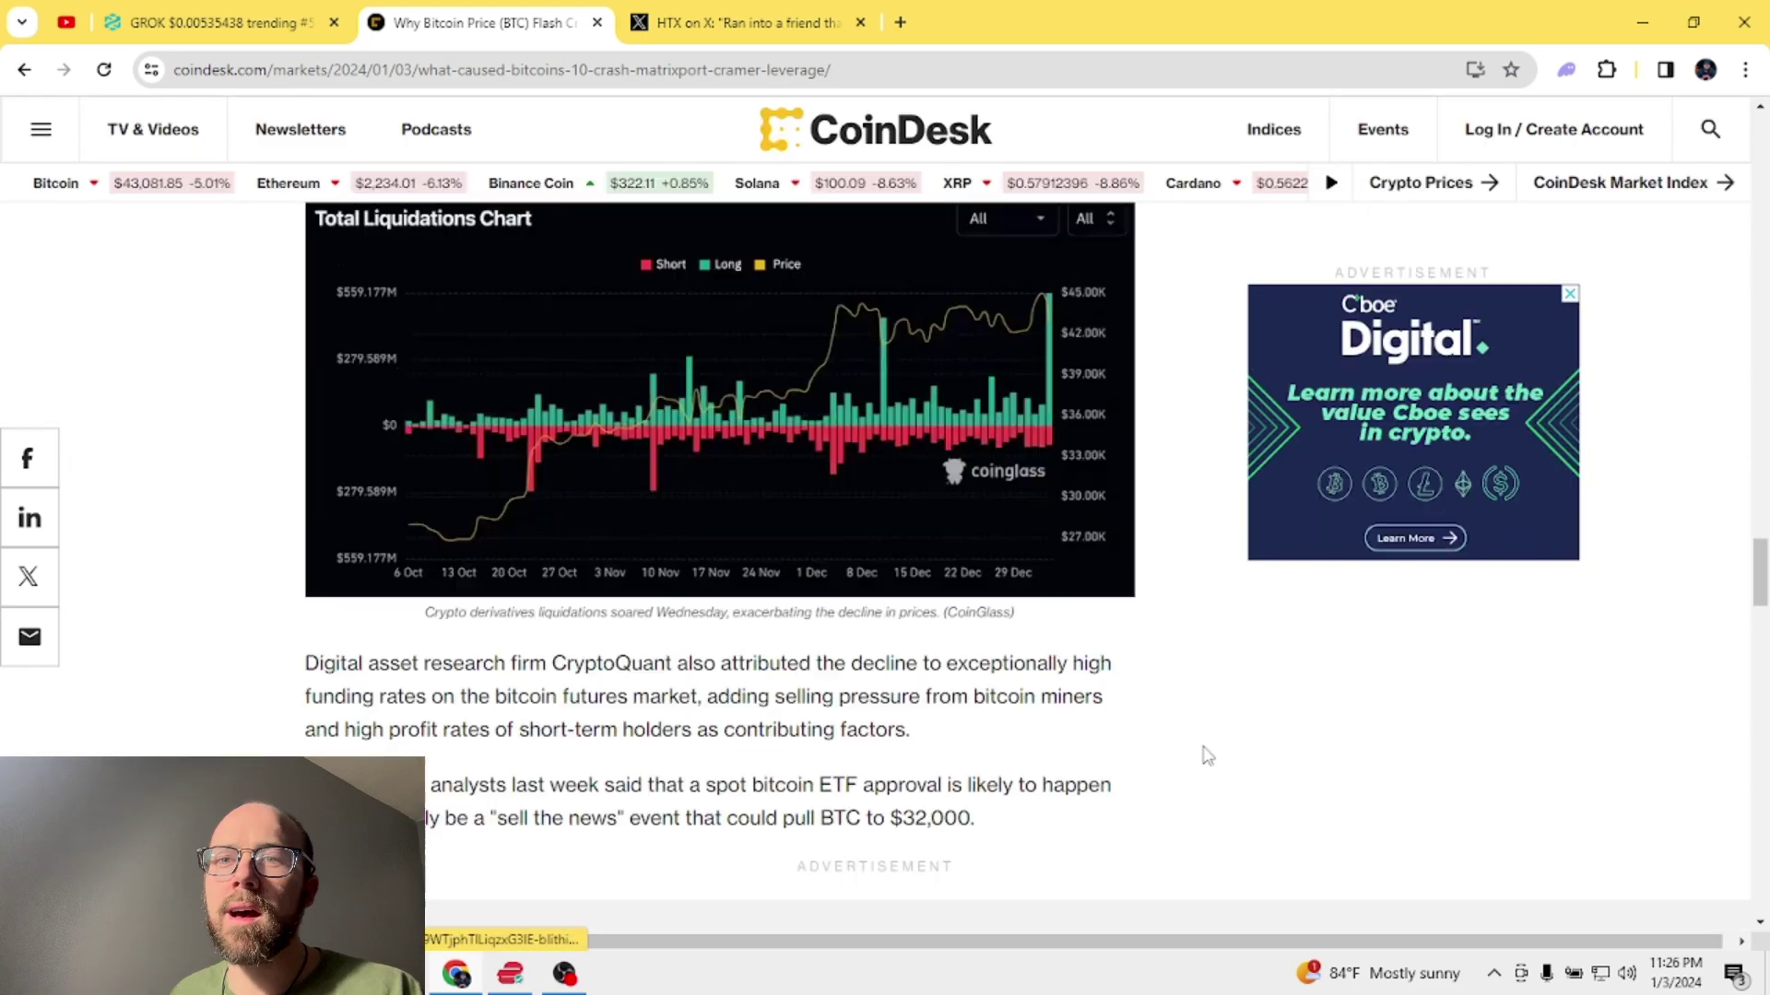
scroll(1202, 756, "up", 1)
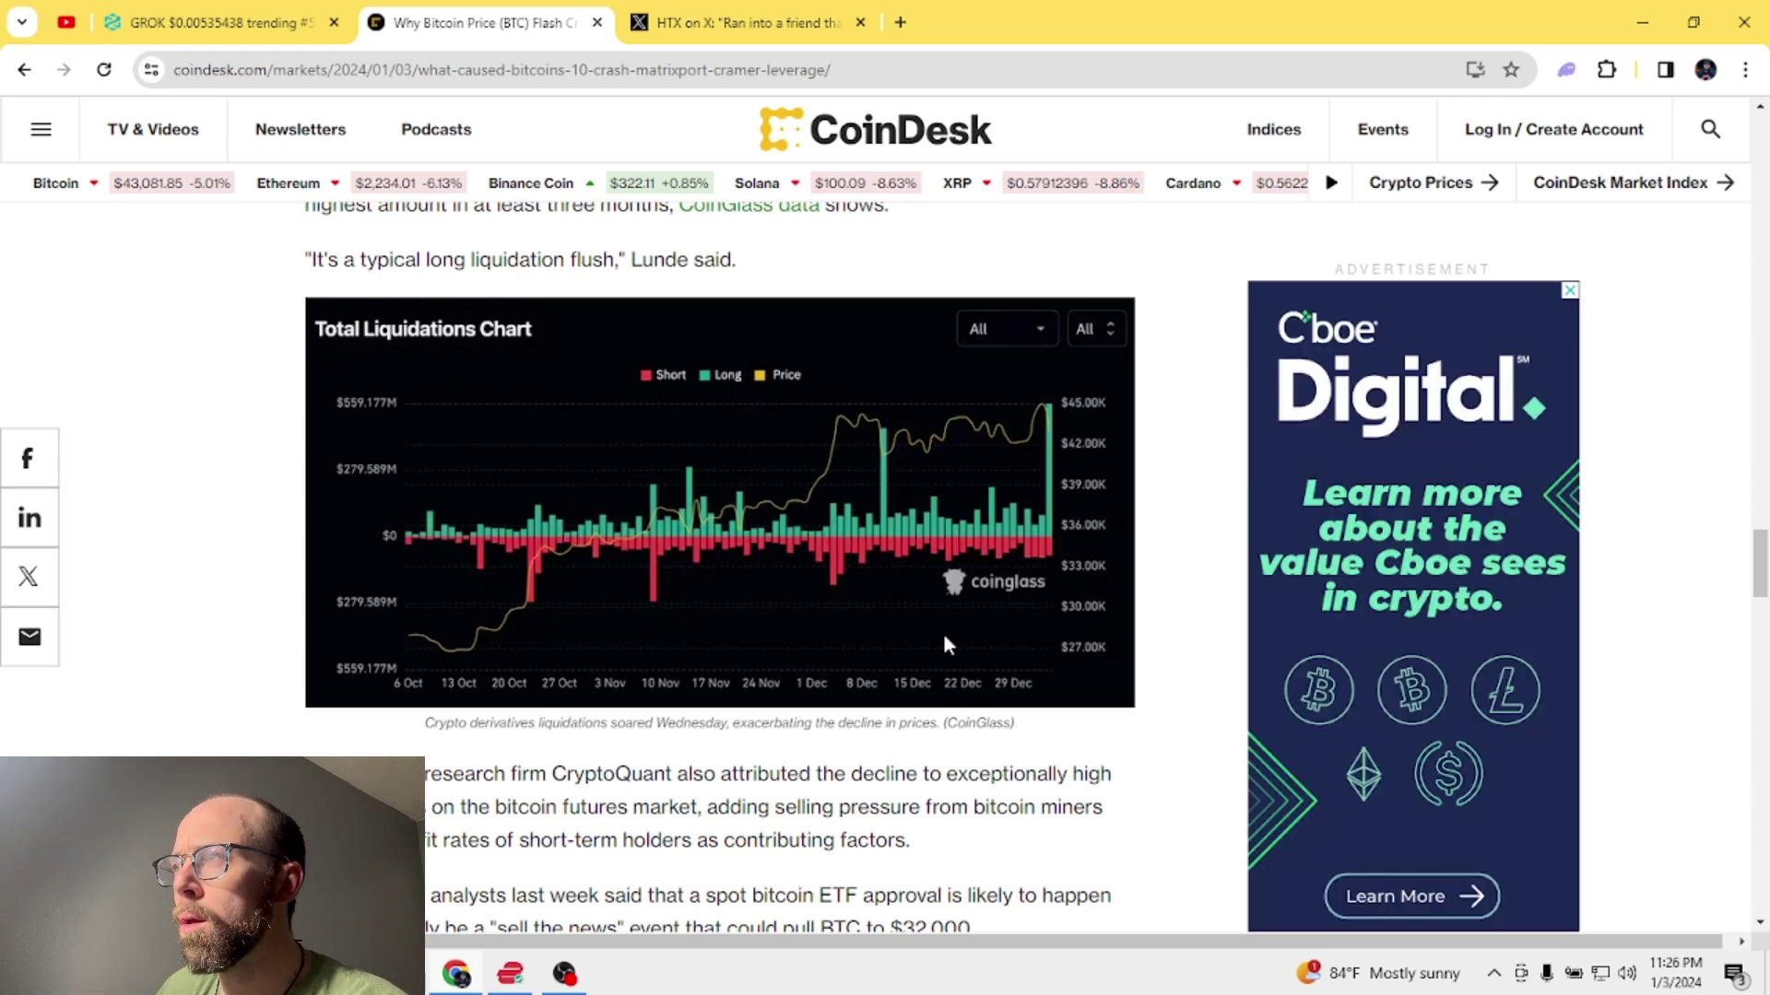
- Switch to the HTX 'still HODLing after the dip' Big Dog post on X
left_click(753, 22)
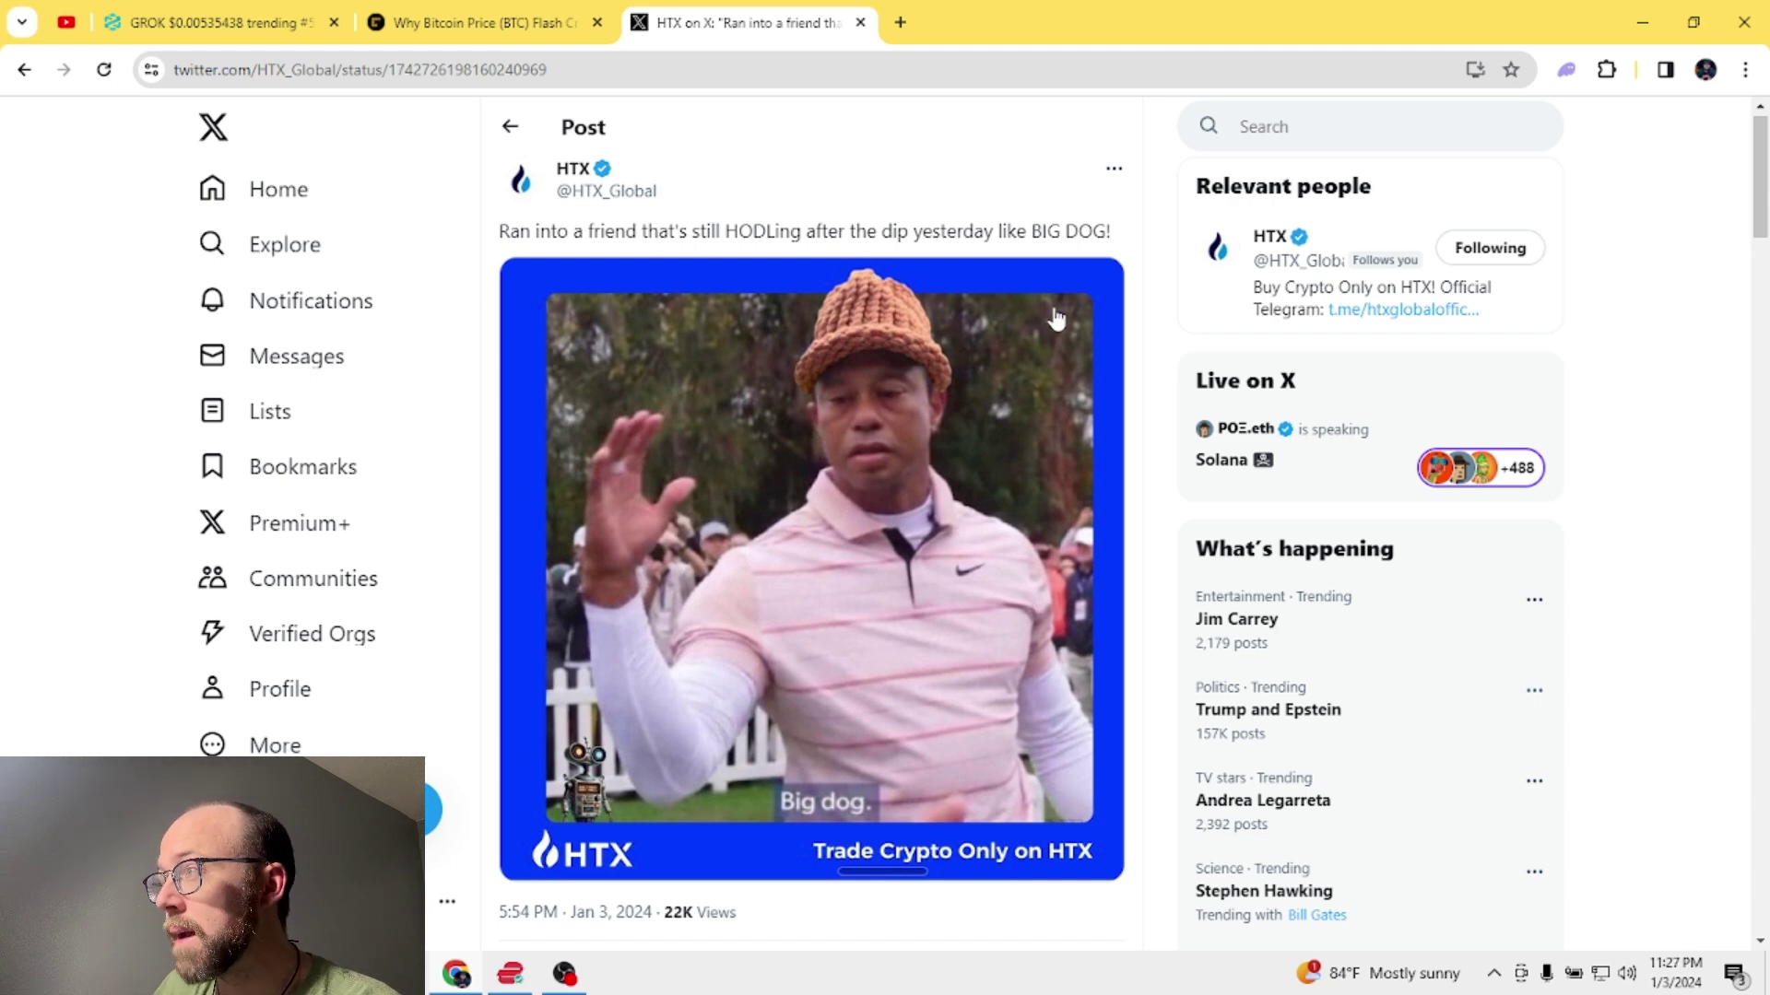
left_click(989, 397)
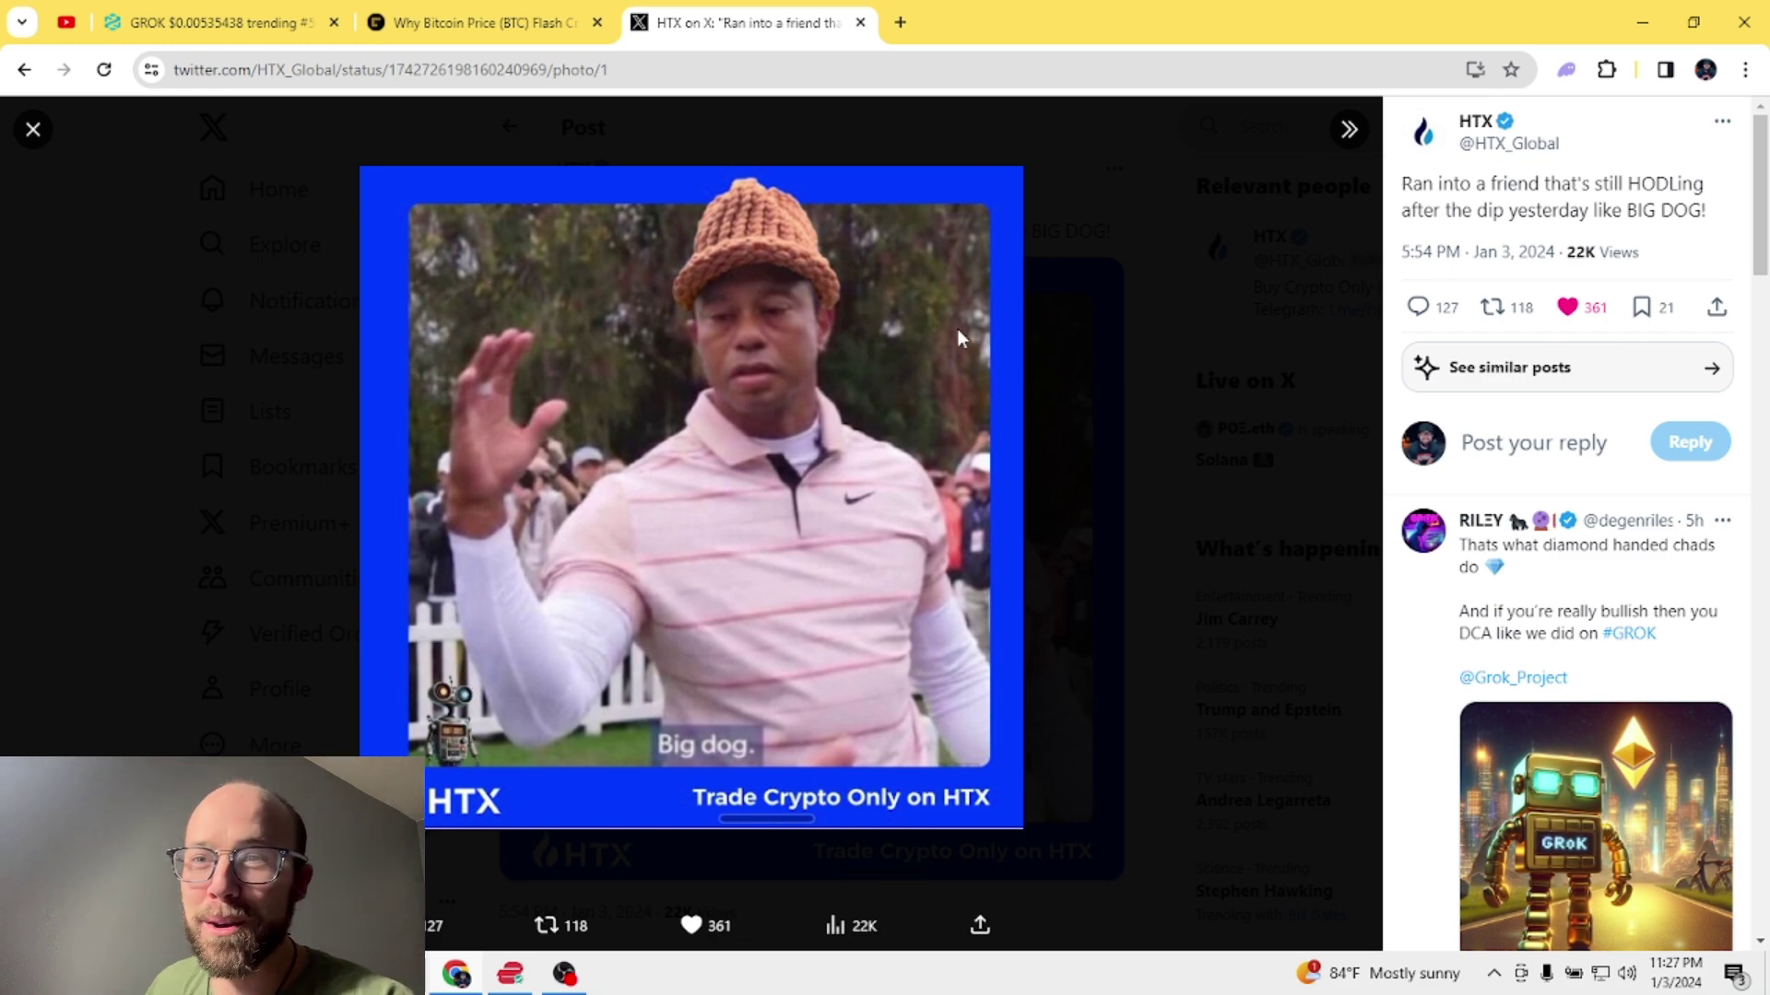
left_click(7, 235)
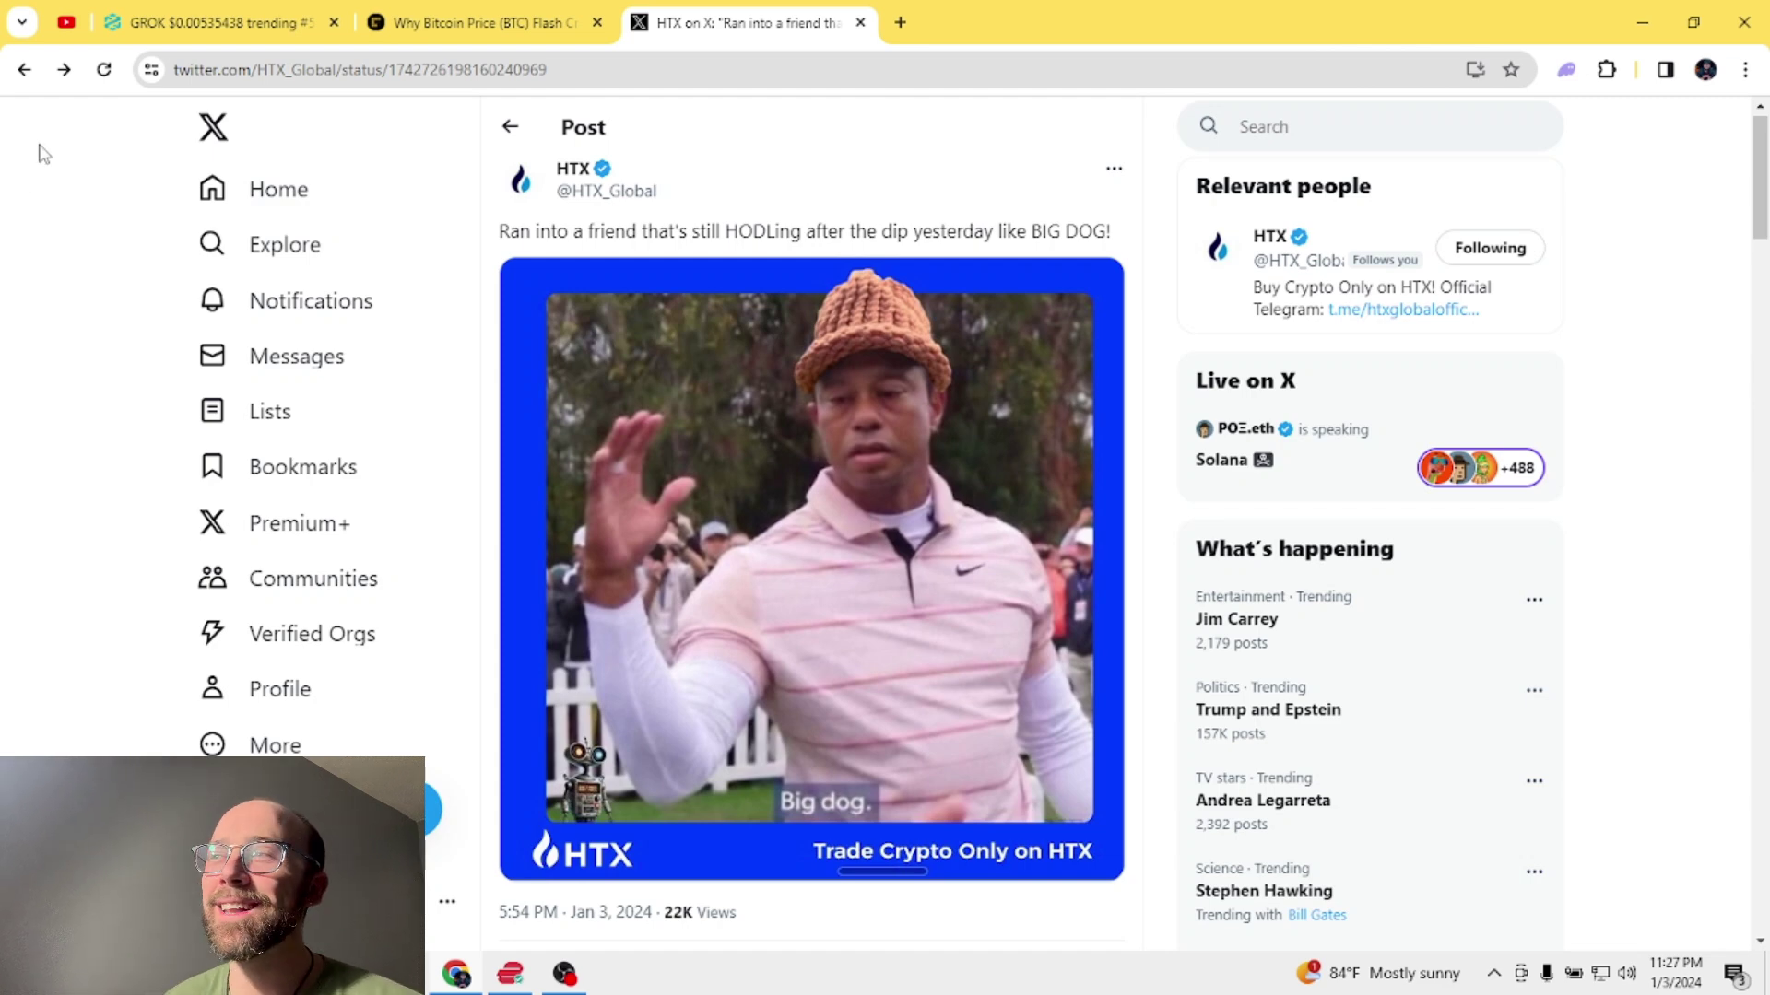